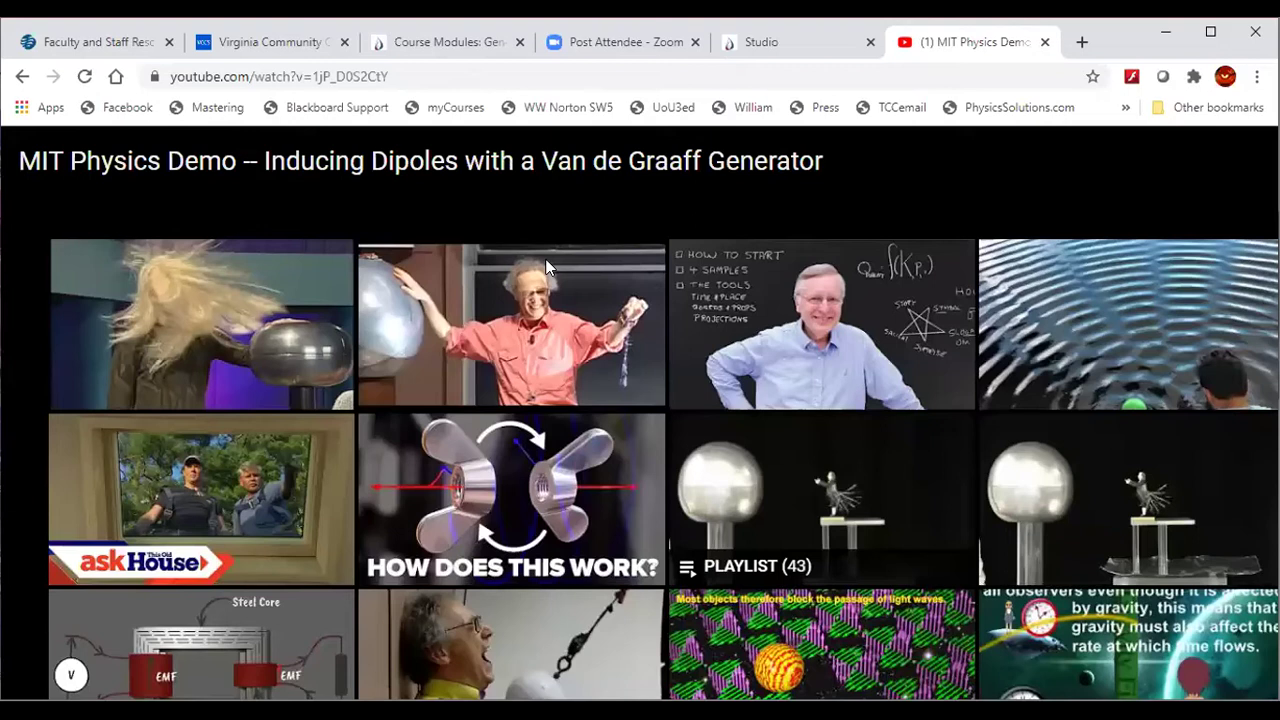
Review the course's modules page, covering the Course Documents, Labs, Week1 and Week 2 items
{"action": "scroll", "coordinate": [546, 266], "scroll_direction": "up", "scroll_amount": 2}
{"action": "scroll", "coordinate": [546, 266], "scroll_direction": "down", "scroll_amount": 1}
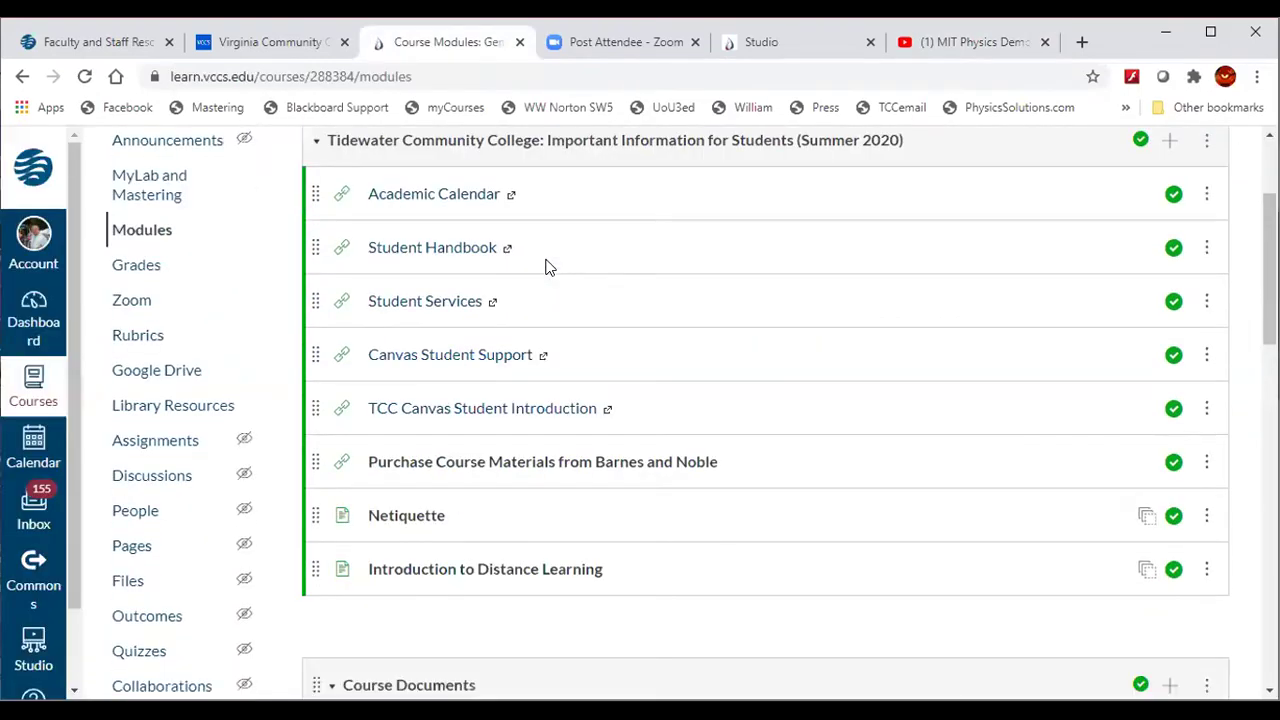
{"action": "scroll", "coordinate": [546, 266], "scroll_direction": "down", "scroll_amount": 3}
{"action": "scroll", "coordinate": [490, 440], "scroll_direction": "down", "scroll_amount": 3}
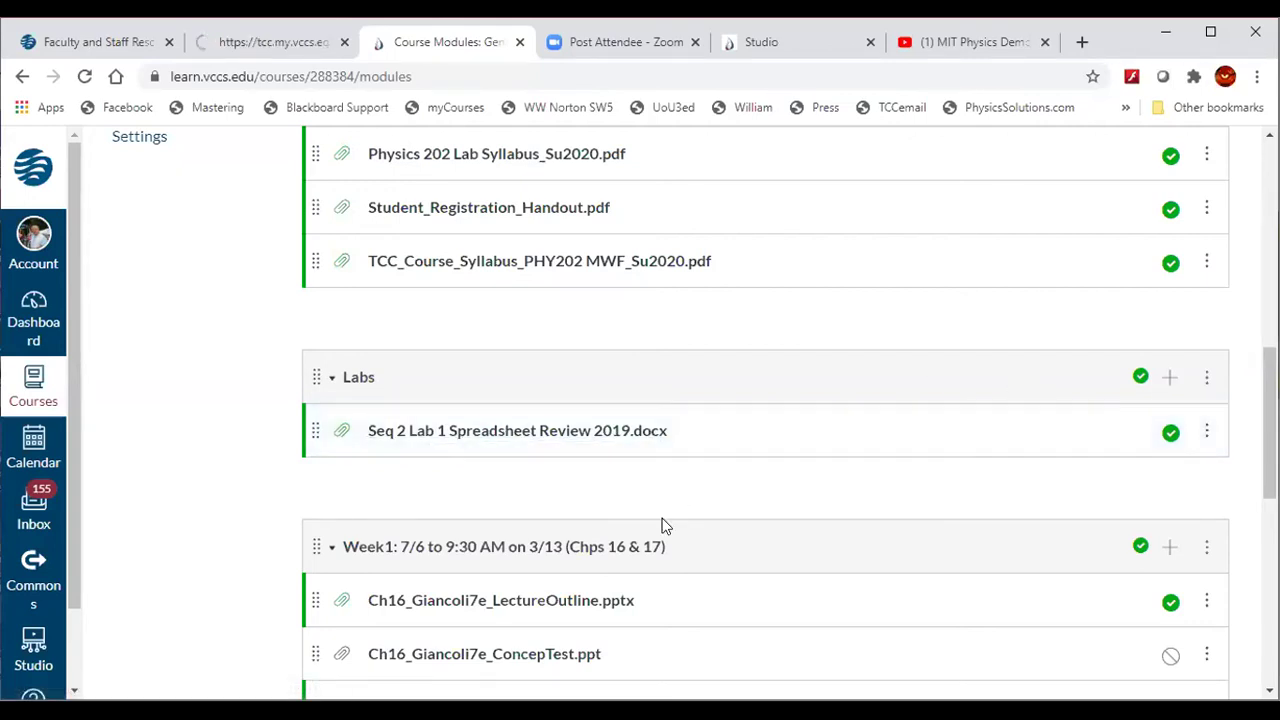
{"action": "scroll", "coordinate": [665, 525], "scroll_direction": "down", "scroll_amount": 7}
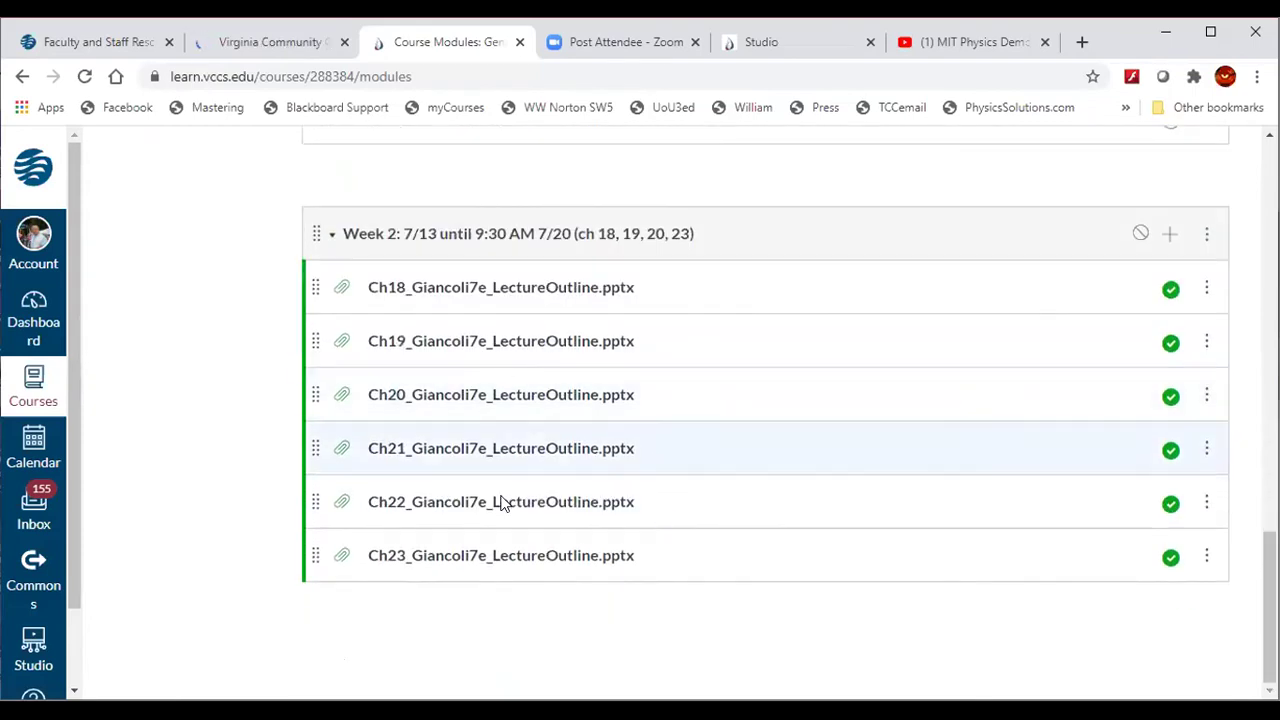
{"action": "scroll", "coordinate": [680, 206], "scroll_direction": "up", "scroll_amount": 1}
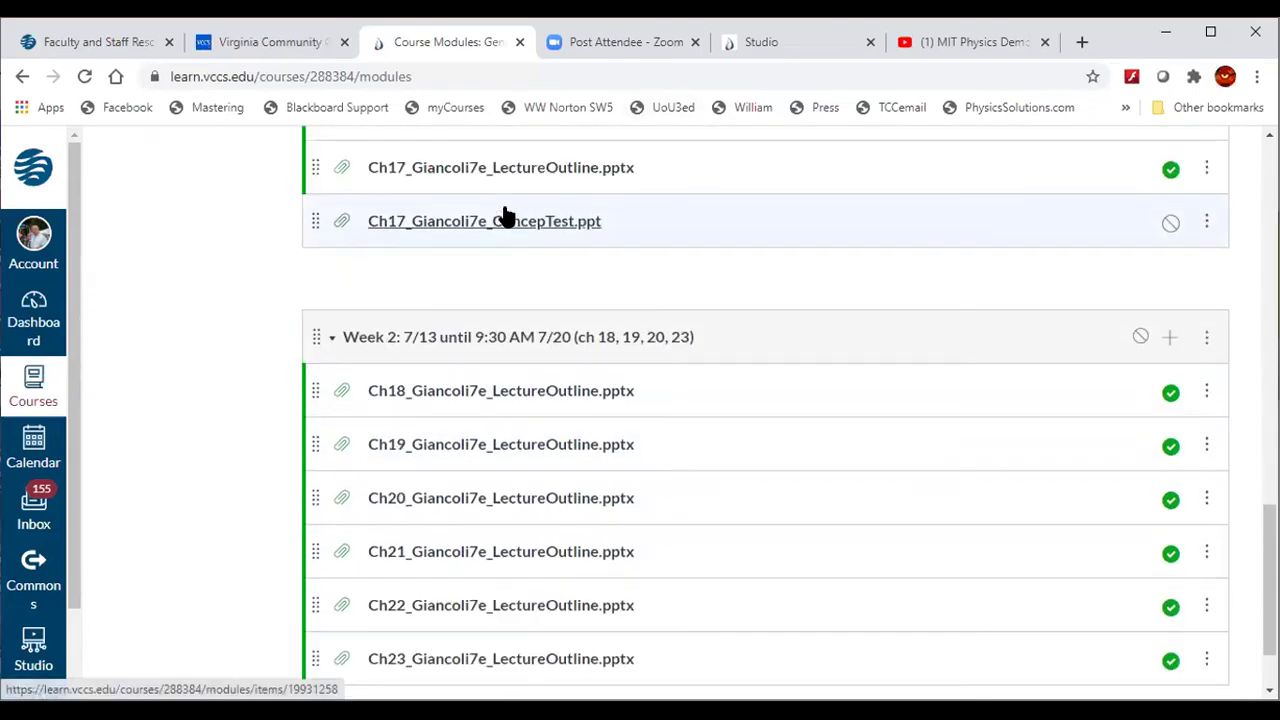
{"action": "scroll", "coordinate": [505, 216], "scroll_direction": "up", "scroll_amount": 7}
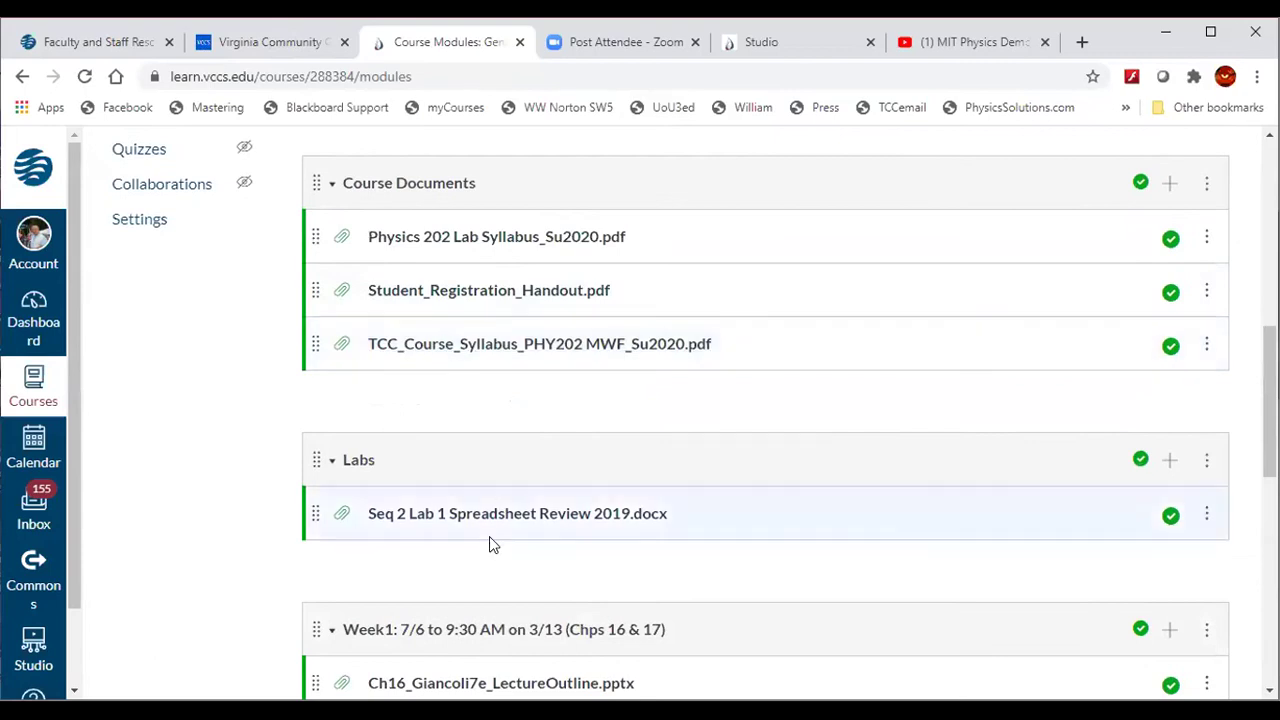
{"action": "scroll", "coordinate": [628, 515], "scroll_direction": "down", "scroll_amount": 1}
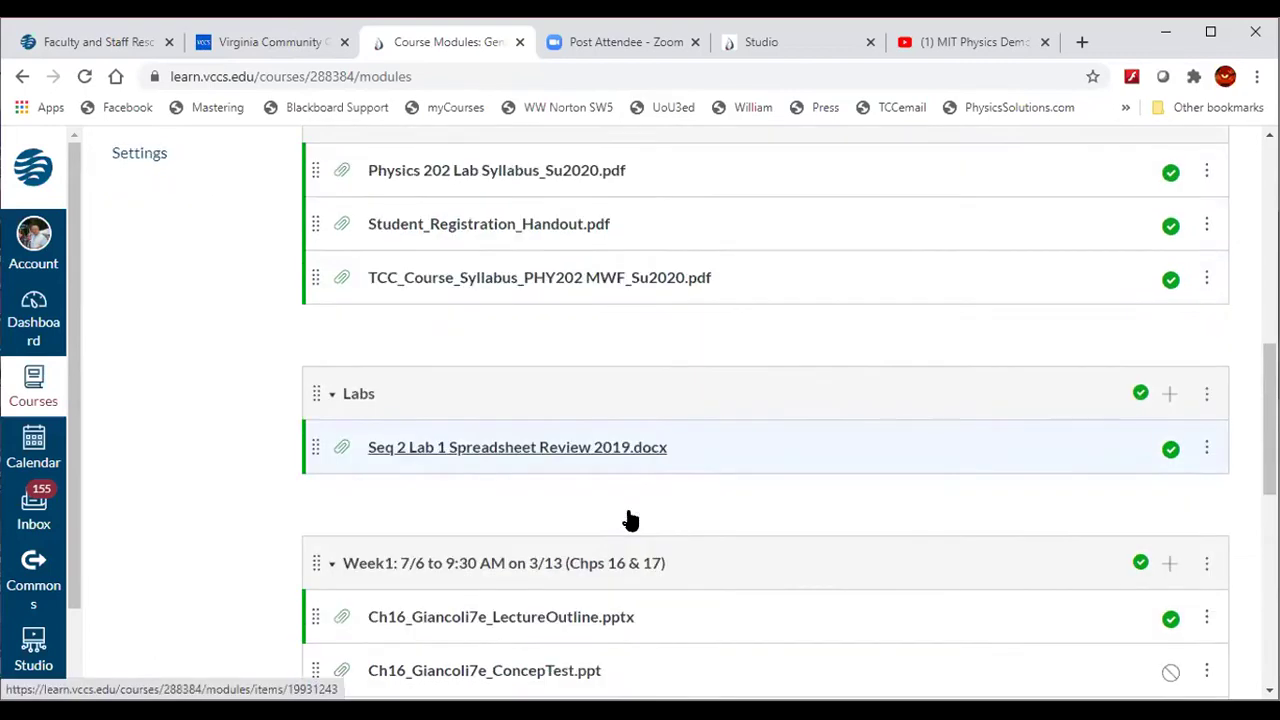
{"action": "scroll", "coordinate": [630, 518], "scroll_direction": "down", "scroll_amount": 1}
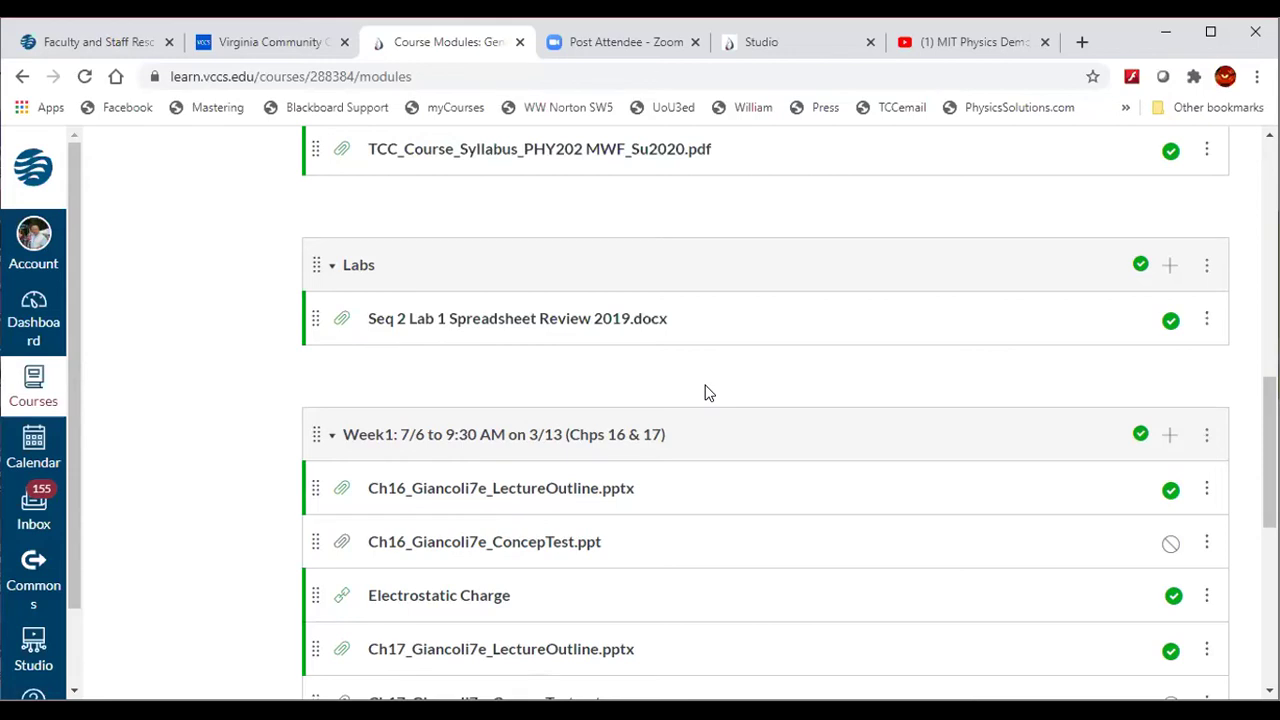
{"action": "scroll", "coordinate": [737, 398], "scroll_direction": "down", "scroll_amount": 2}
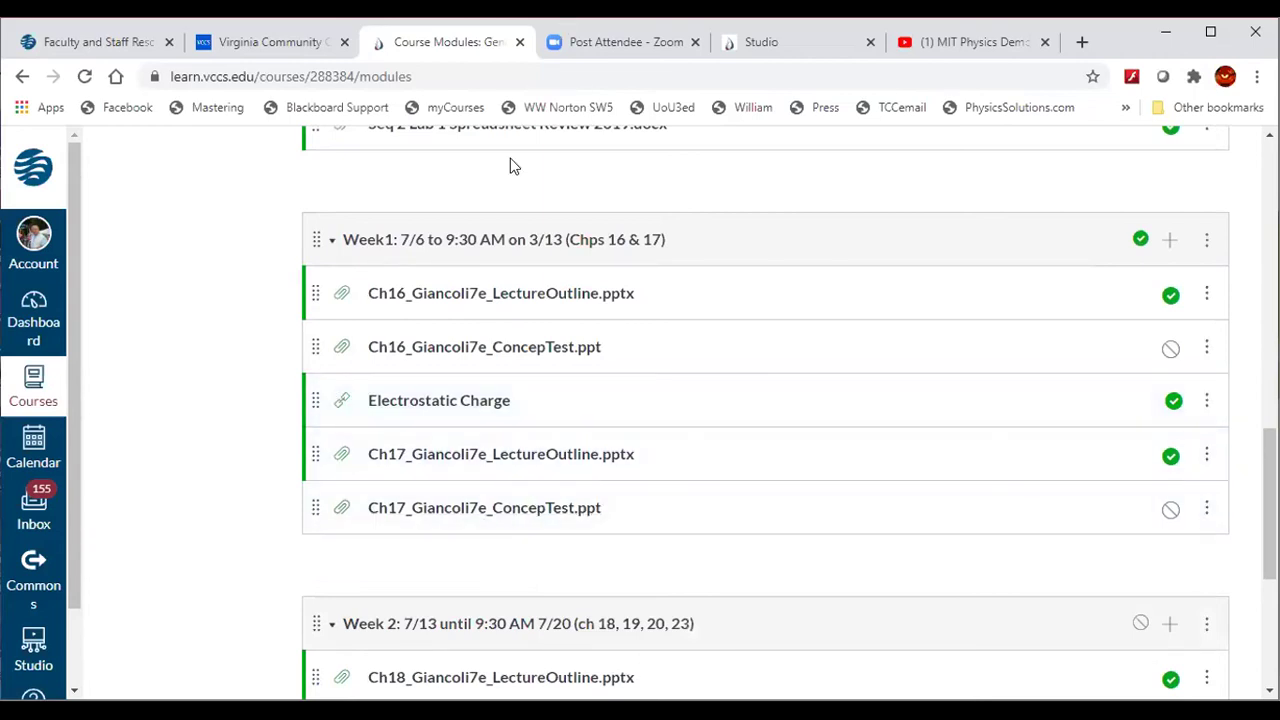
{"action": "scroll", "coordinate": [477, 276], "scroll_direction": "up", "scroll_amount": 3}
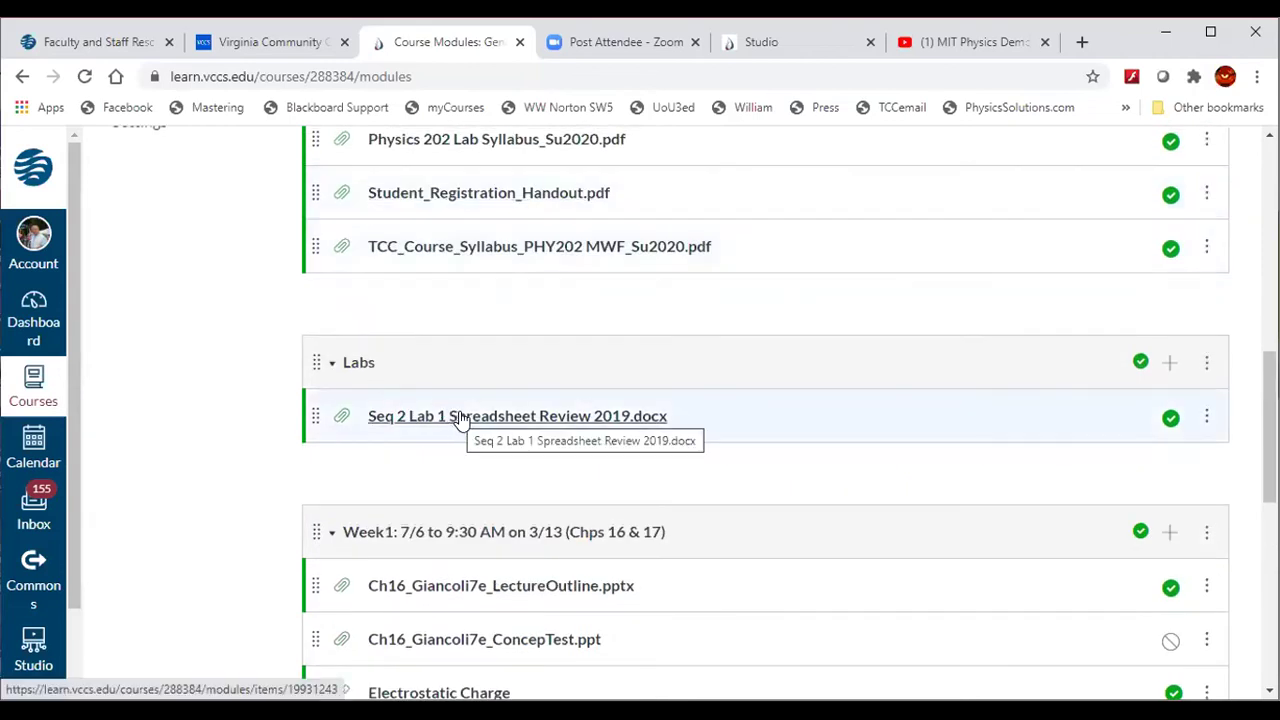
Add a new assignment named "Lab_1_Spreadsheet Review" to the Week1 module, without indentation
{"action": "scroll", "coordinate": [583, 360], "scroll_direction": "down", "scroll_amount": 2}
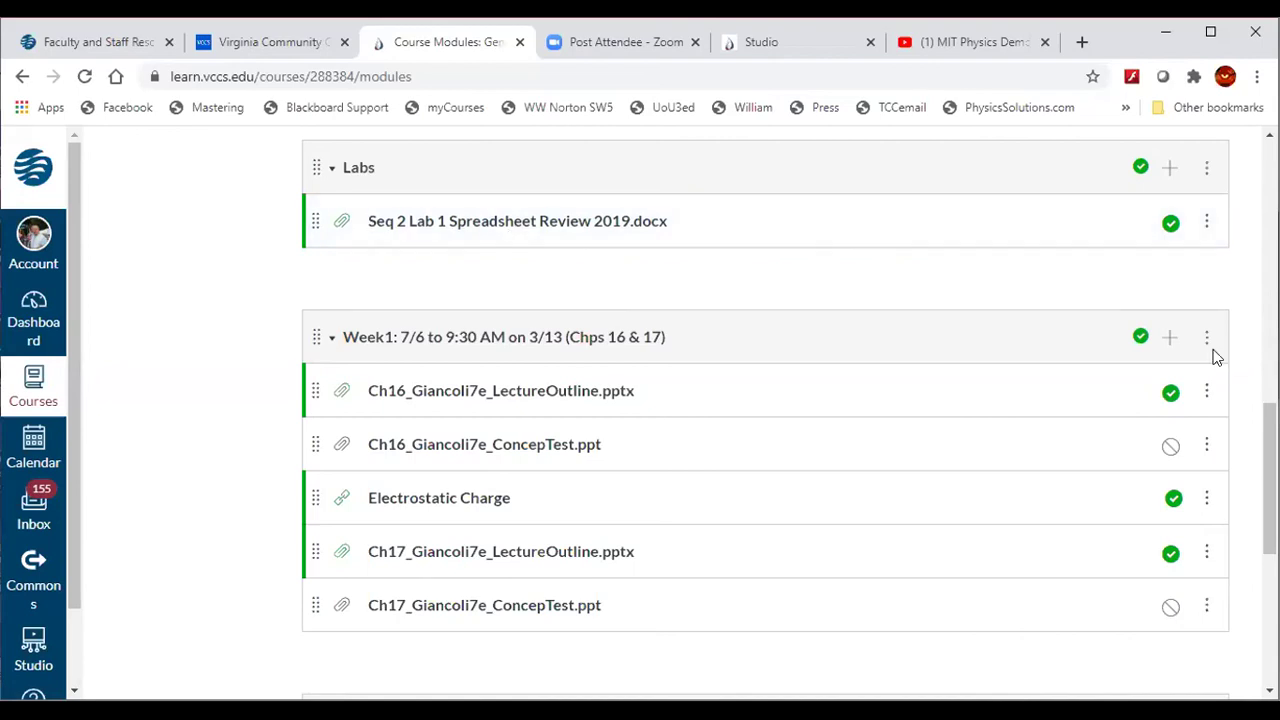
{"action": "left_click", "coordinate": [1171, 339]}
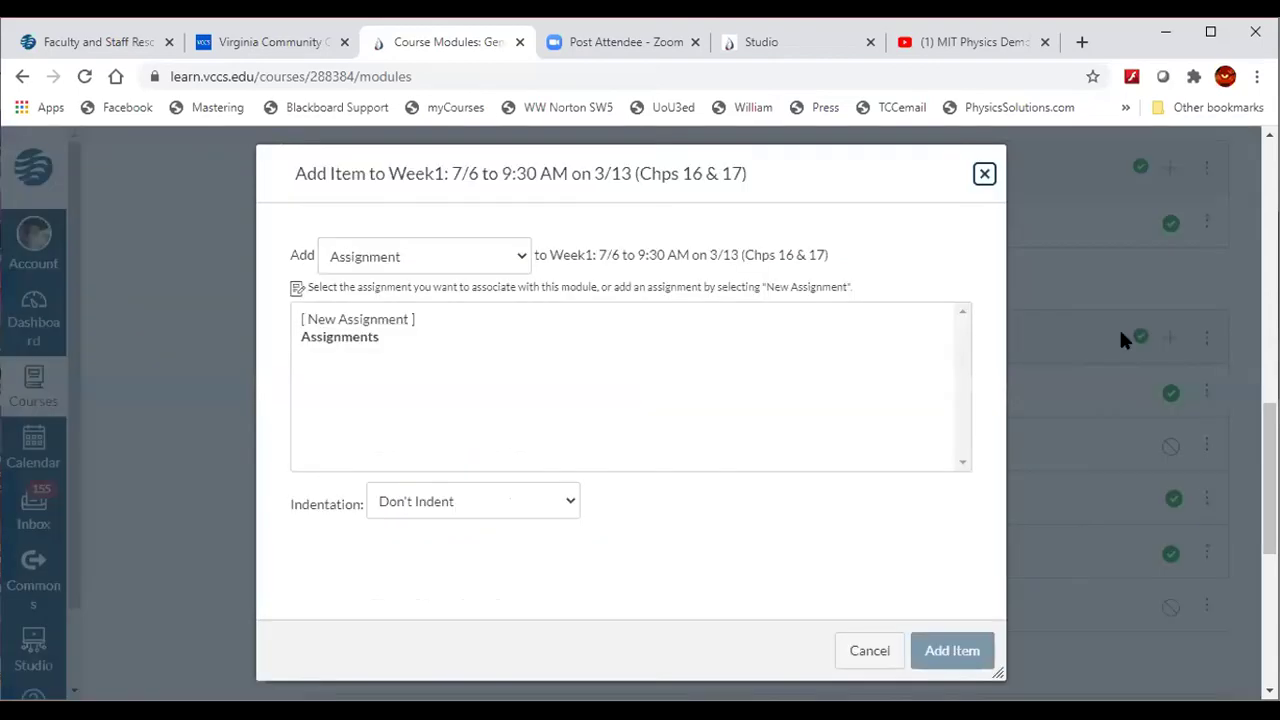
{"action": "left_click", "coordinate": [370, 320]}
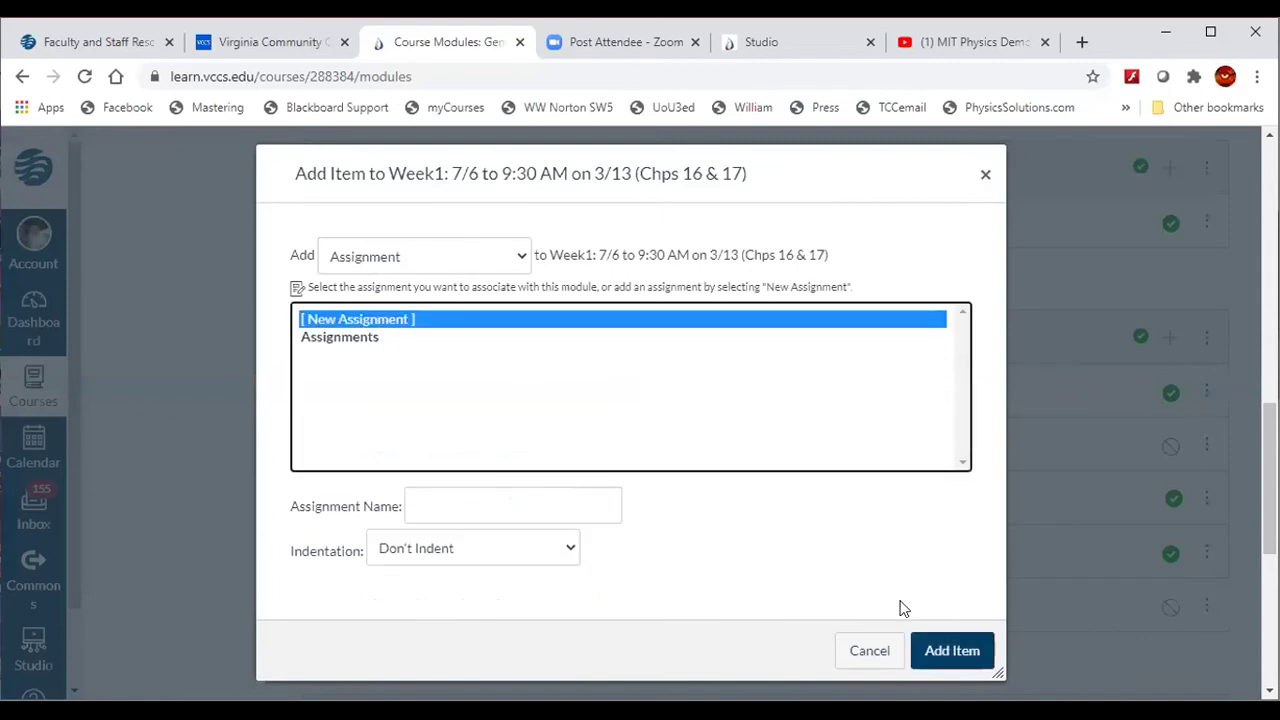
{"action": "left_click", "coordinate": [958, 651]}
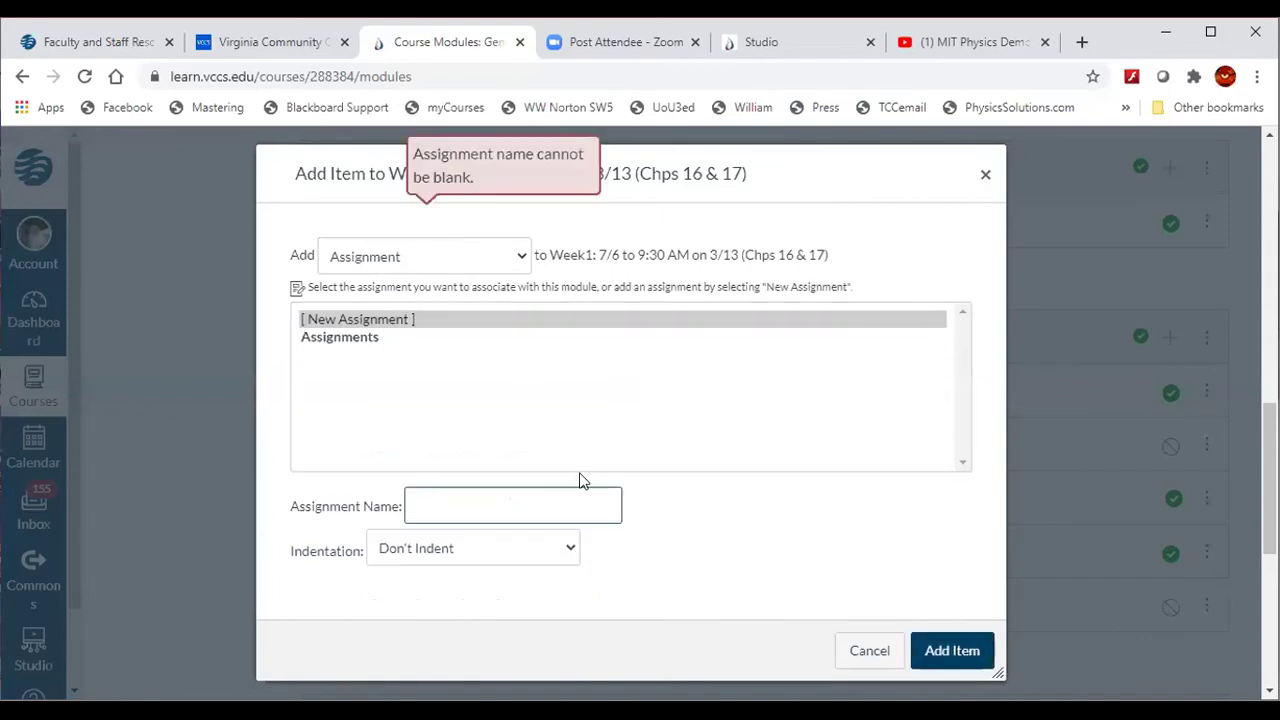
{"action": "type", "text": "Lab_1_"}
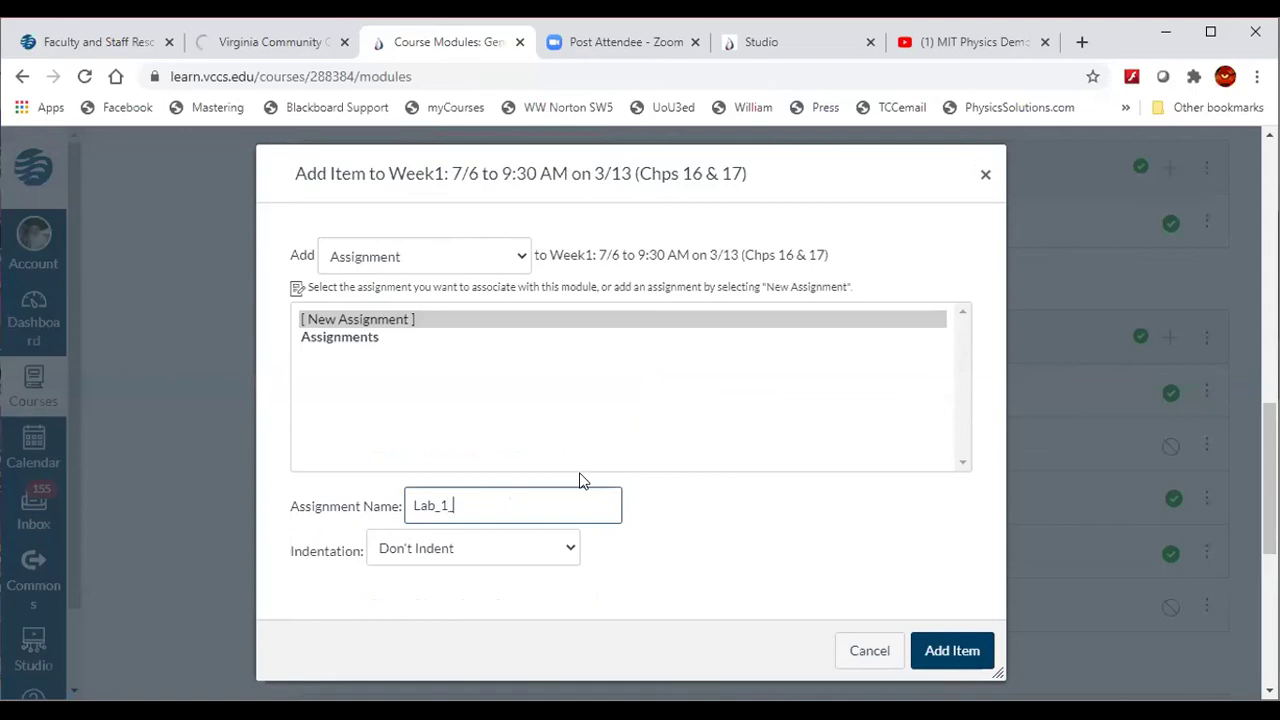
{"action": "key", "text": "BackSpace"}
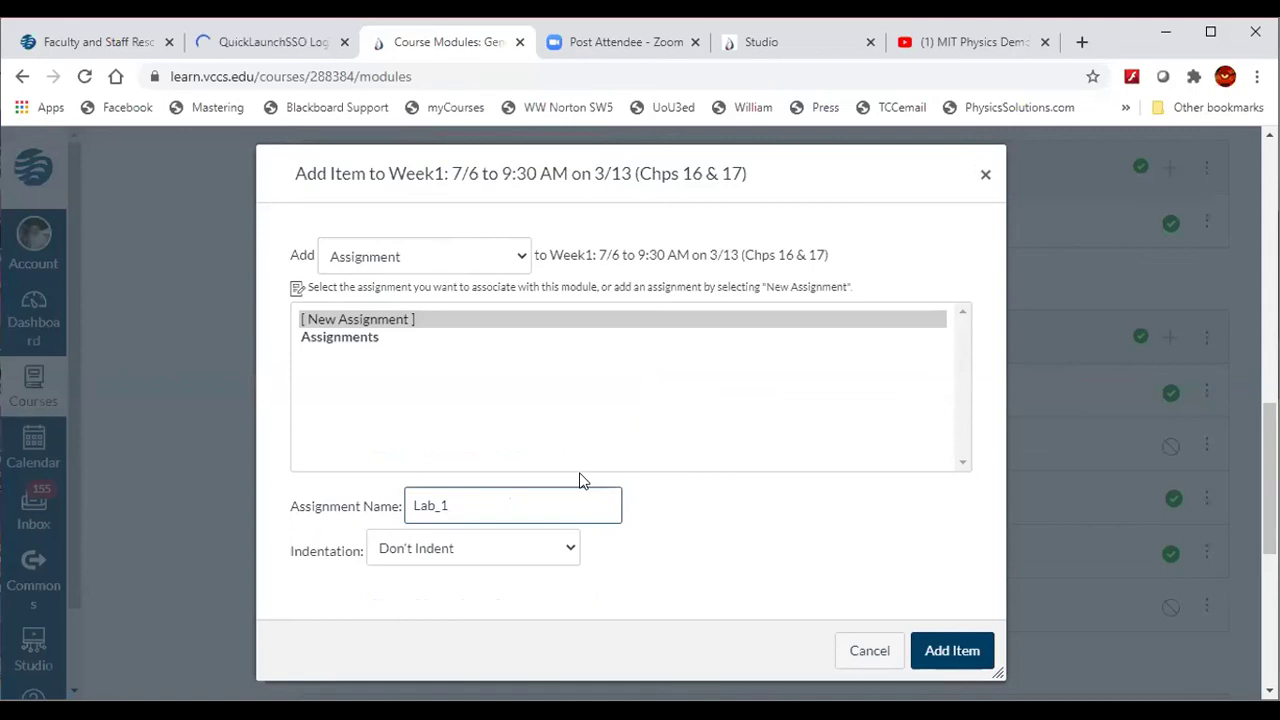
{"action": "type", "text": "_Spread"}
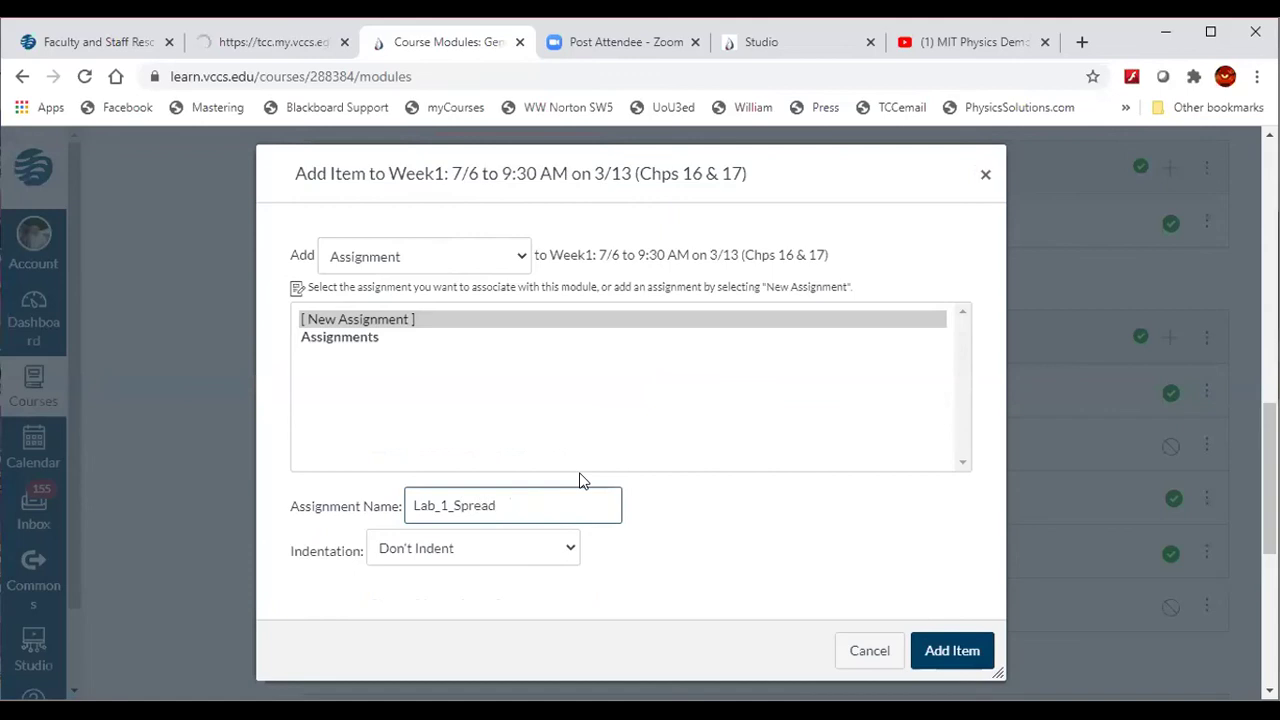
{"action": "type", "text": "sheet Revie"}
{"action": "left_click", "coordinate": [956, 652]}
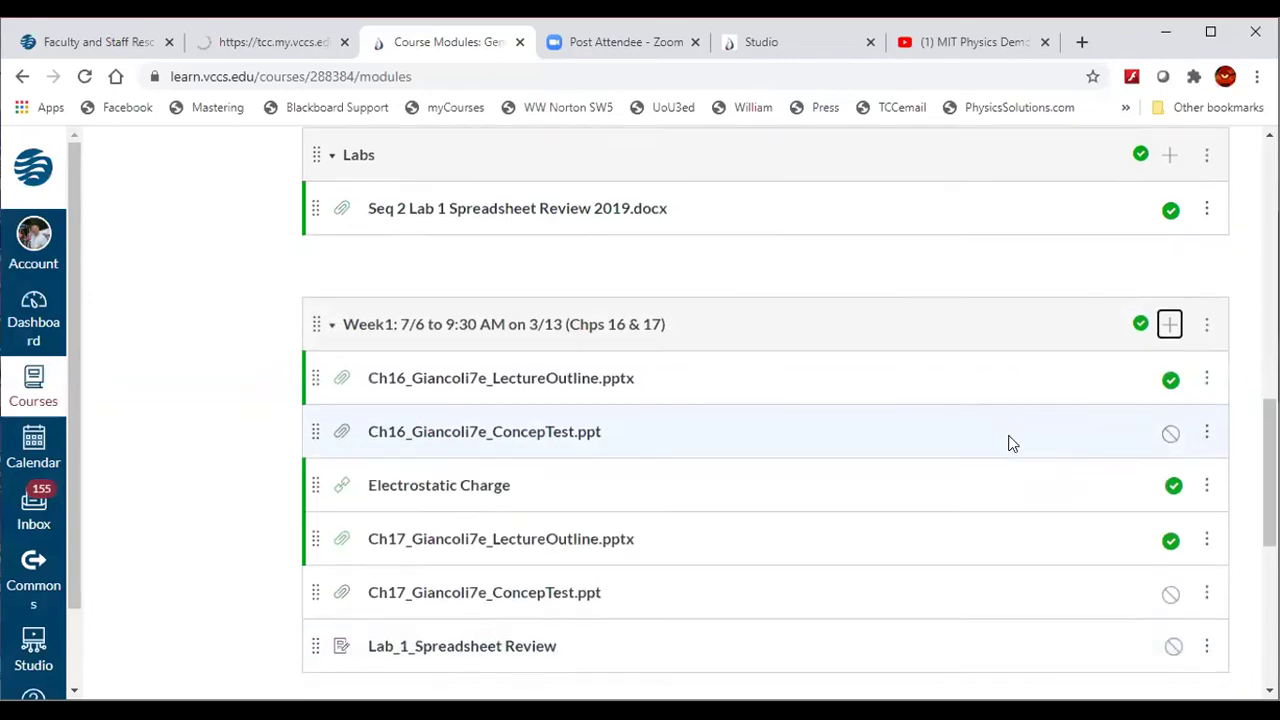
Publish the Lab_1_Spreadsheet Review assignment in the Week1 module
{"action": "scroll", "coordinate": [1010, 443], "scroll_direction": "up", "scroll_amount": 2}
{"action": "scroll", "coordinate": [1010, 443], "scroll_direction": "down", "scroll_amount": 4}
{"action": "scroll", "coordinate": [1008, 441], "scroll_direction": "down", "scroll_amount": 1}
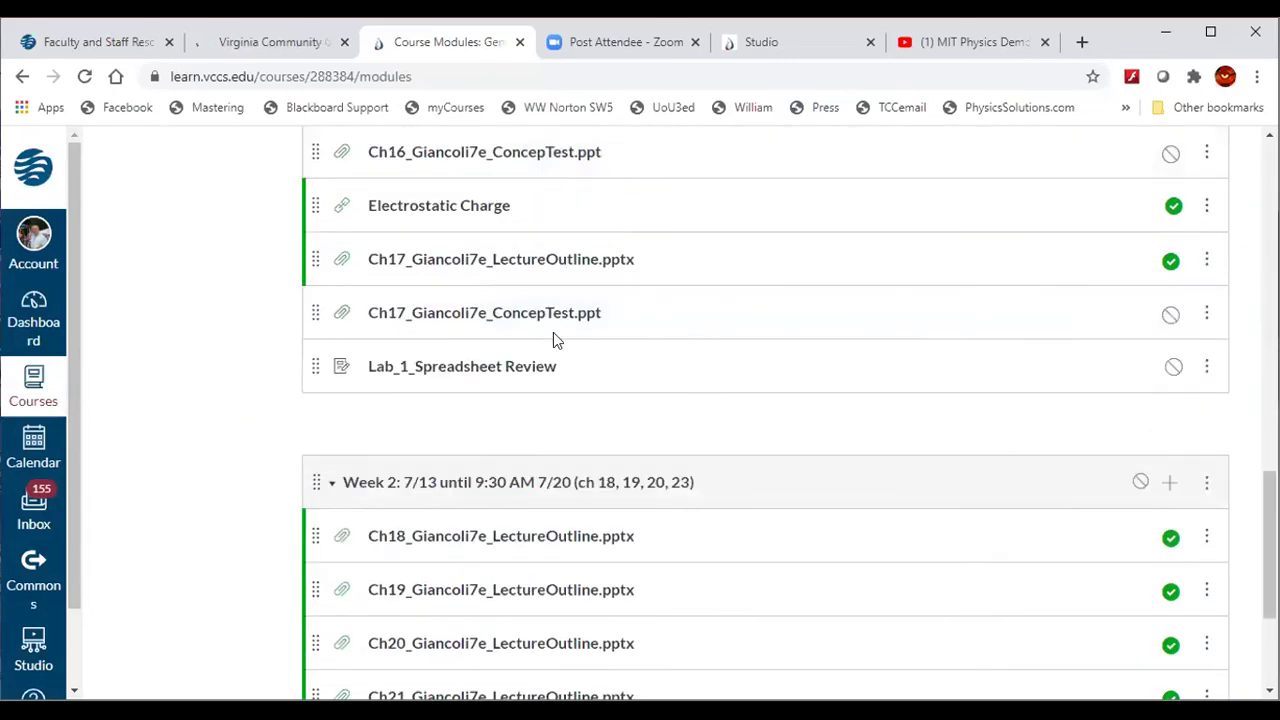
{"action": "left_click", "coordinate": [1171, 369]}
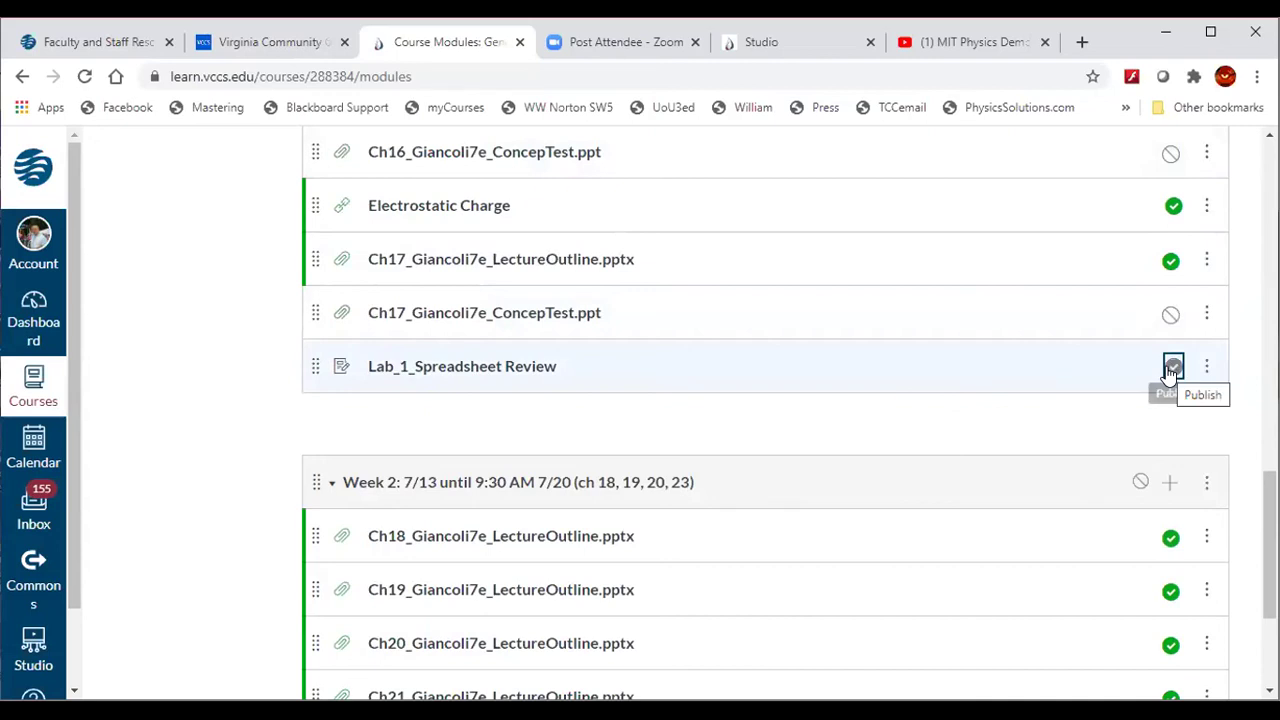
Open the Lab_1_Spreadsheet Review assignment for editing and set its points to 100
{"action": "left_click", "coordinate": [445, 370]}
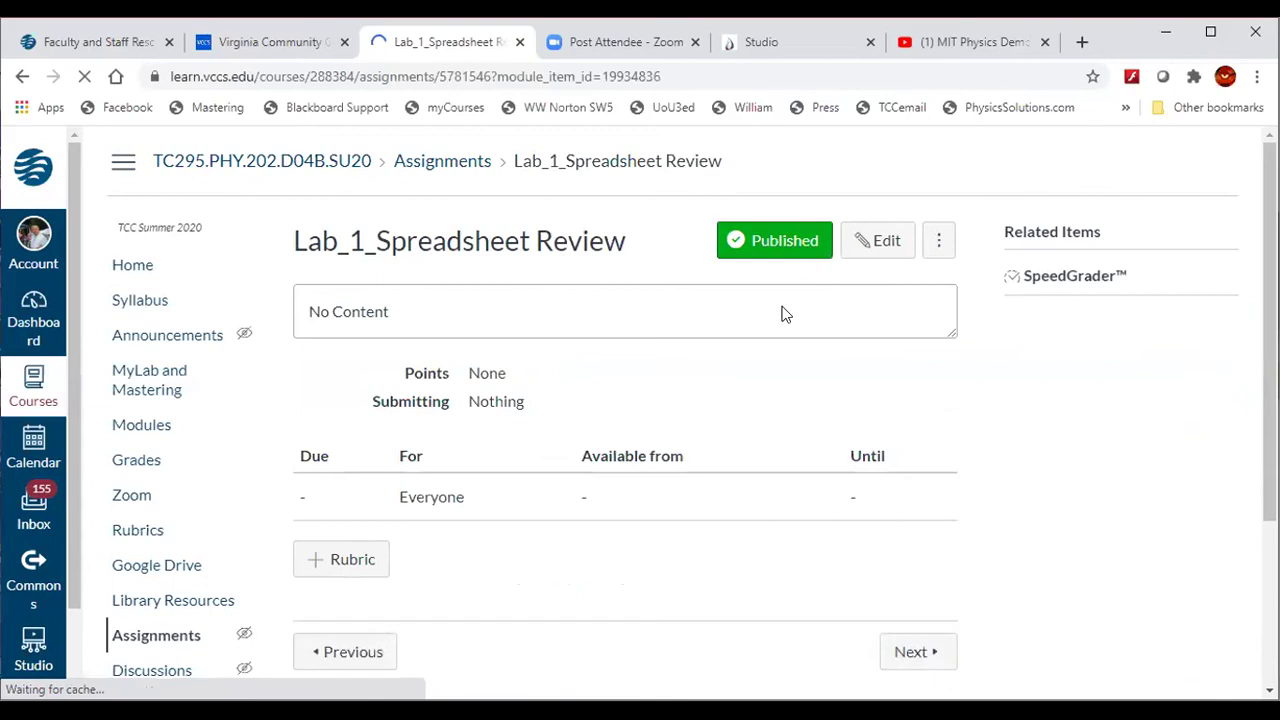
{"action": "left_click", "coordinate": [887, 243]}
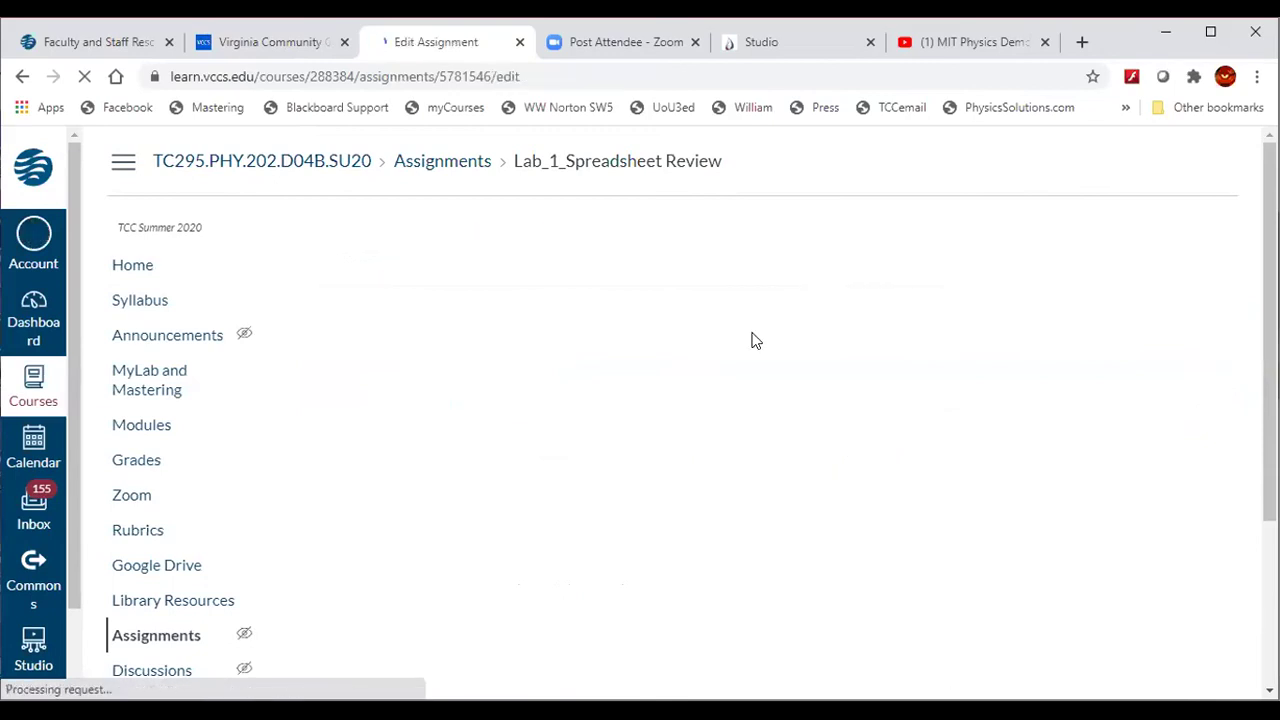
{"action": "scroll", "coordinate": [751, 337], "scroll_direction": "down", "scroll_amount": 1}
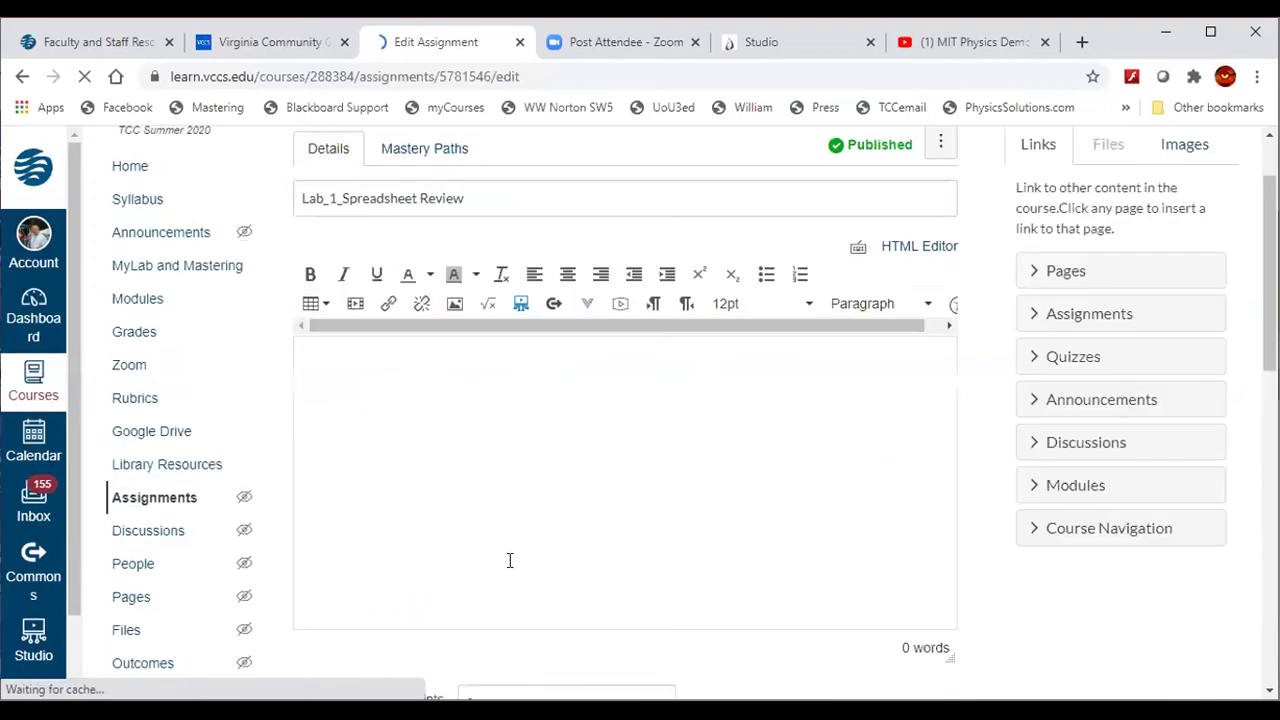
{"action": "scroll", "coordinate": [508, 540], "scroll_direction": "down", "scroll_amount": 5}
{"action": "left_click", "coordinate": [469, 217]}
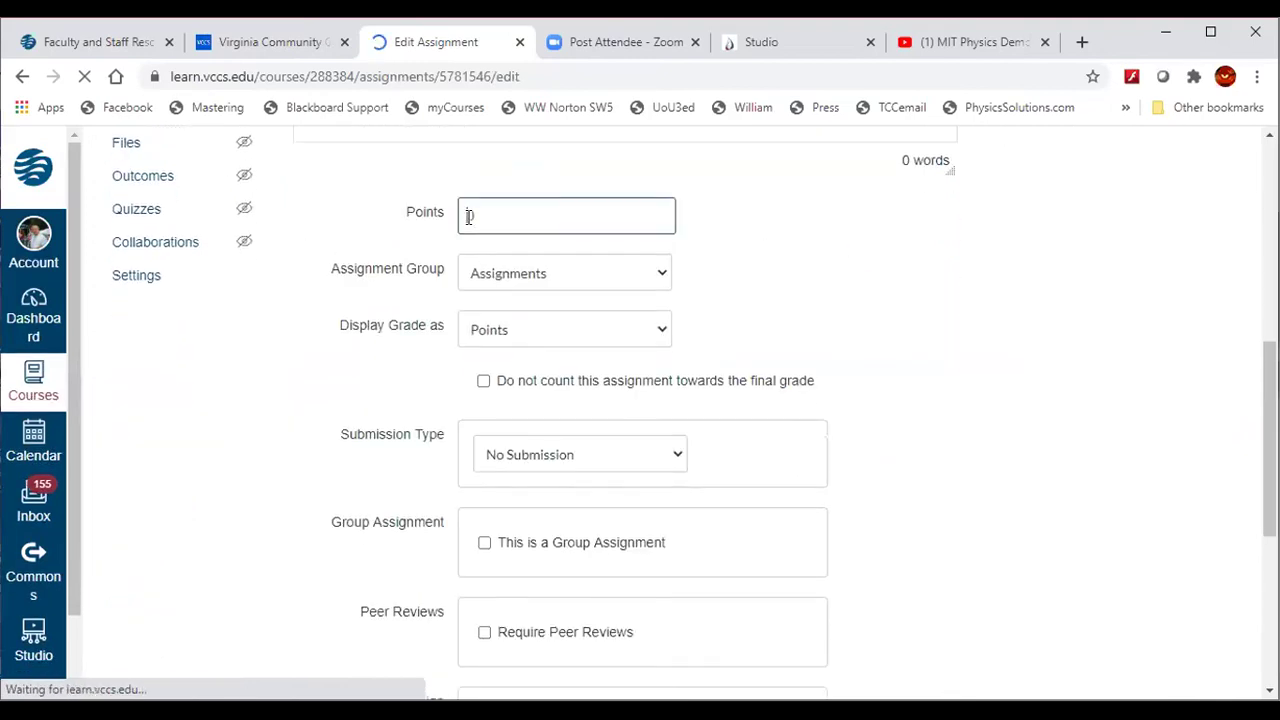
{"action": "type", "text": "100"}
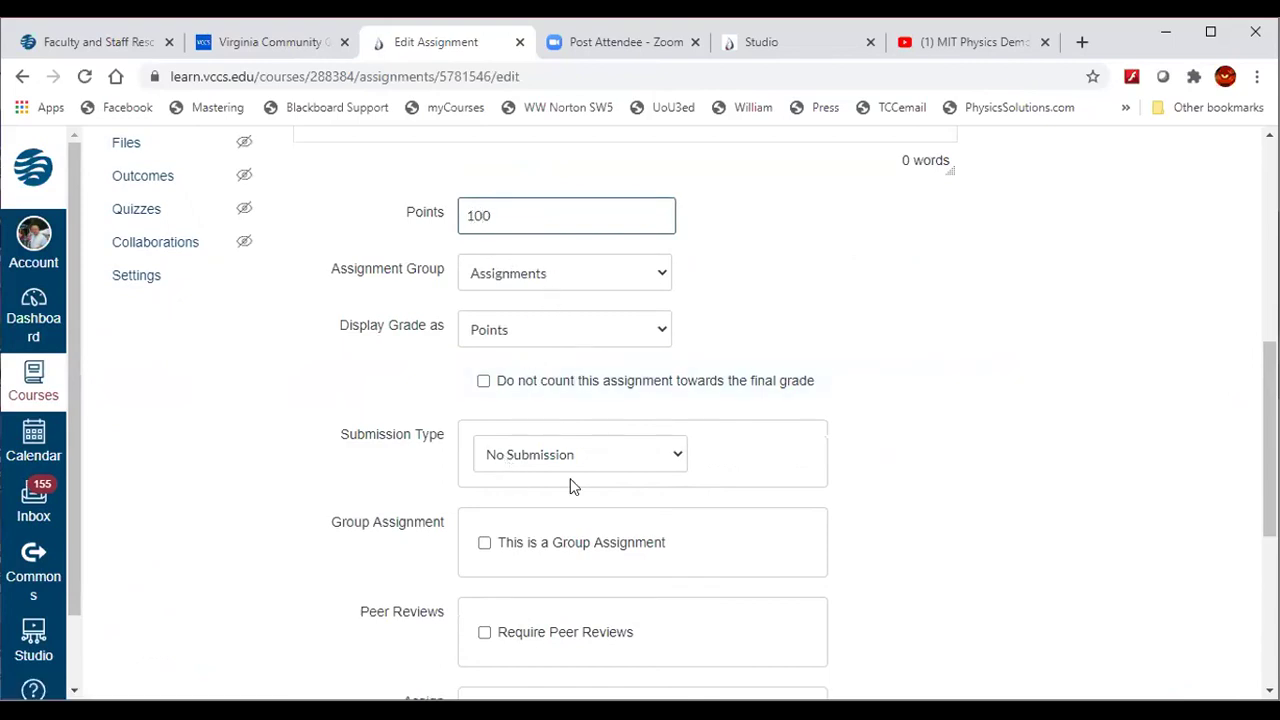
Set the submission type to Online and allow Text Entry, Website URL and File Uploads
{"action": "left_click", "coordinate": [636, 468]}
{"action": "left_click", "coordinate": [613, 497]}
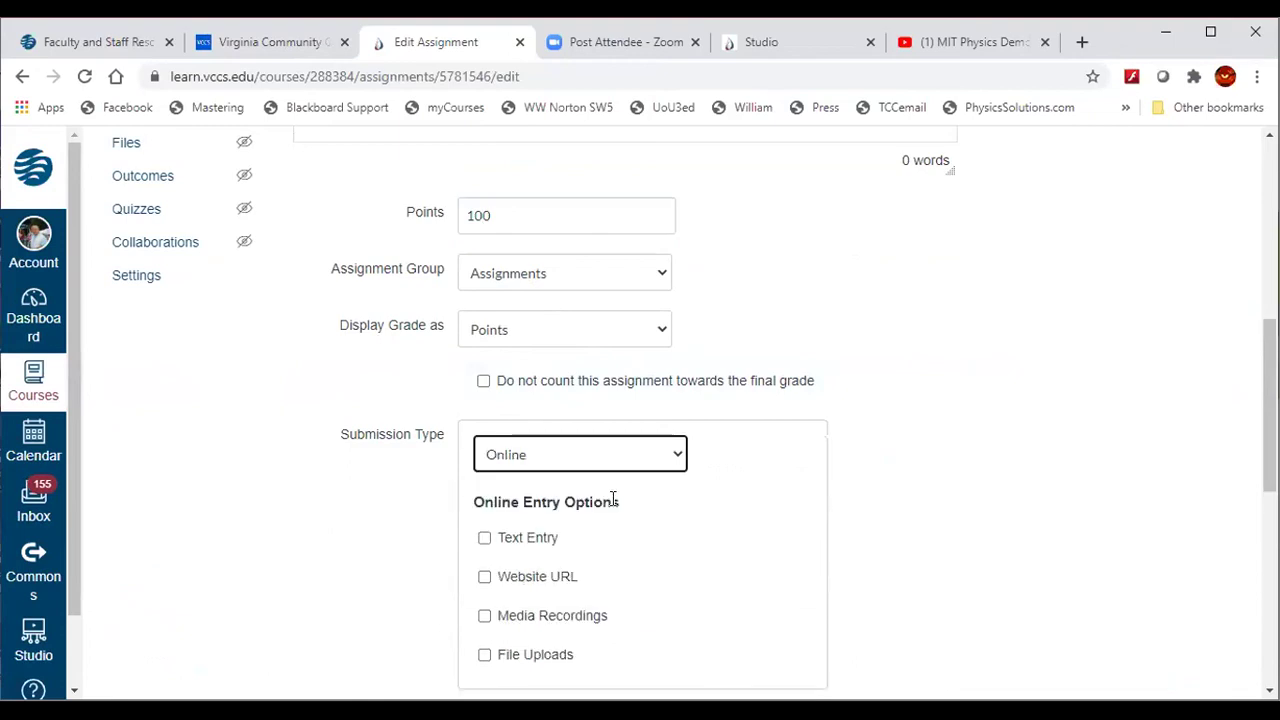
{"action": "left_click", "coordinate": [485, 541]}
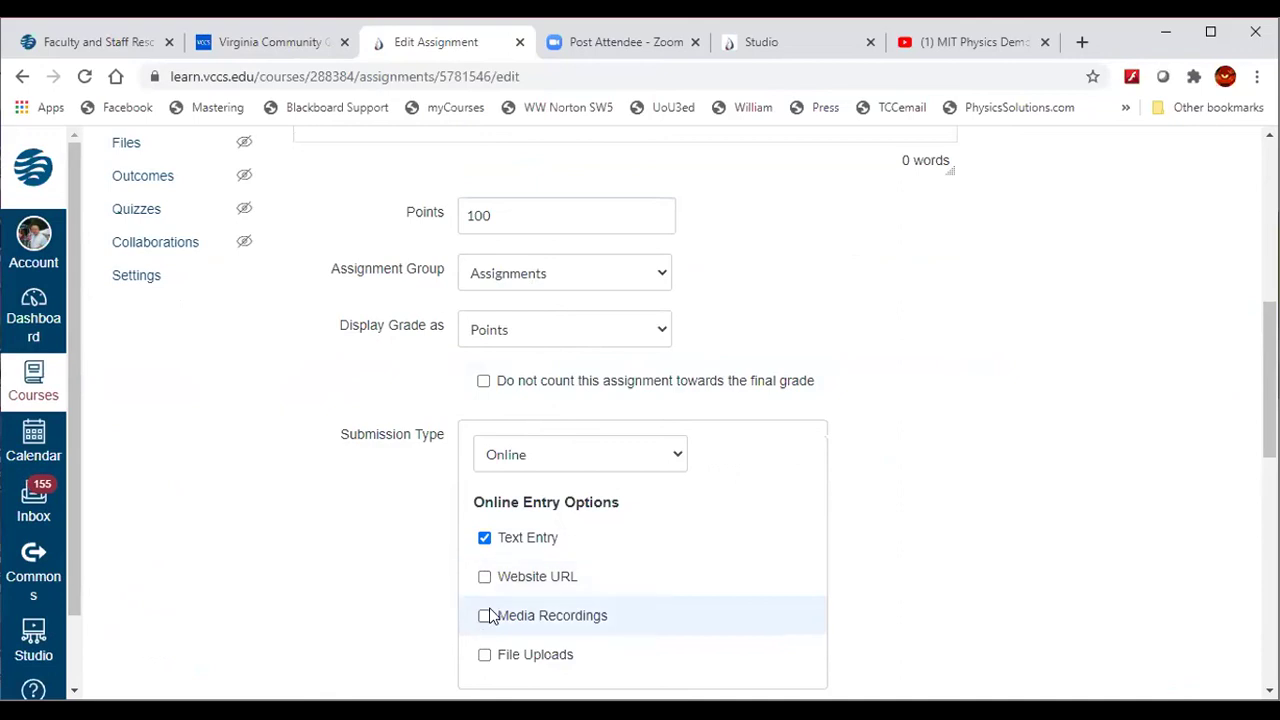
{"action": "left_click", "coordinate": [485, 580]}
{"action": "left_click", "coordinate": [485, 654]}
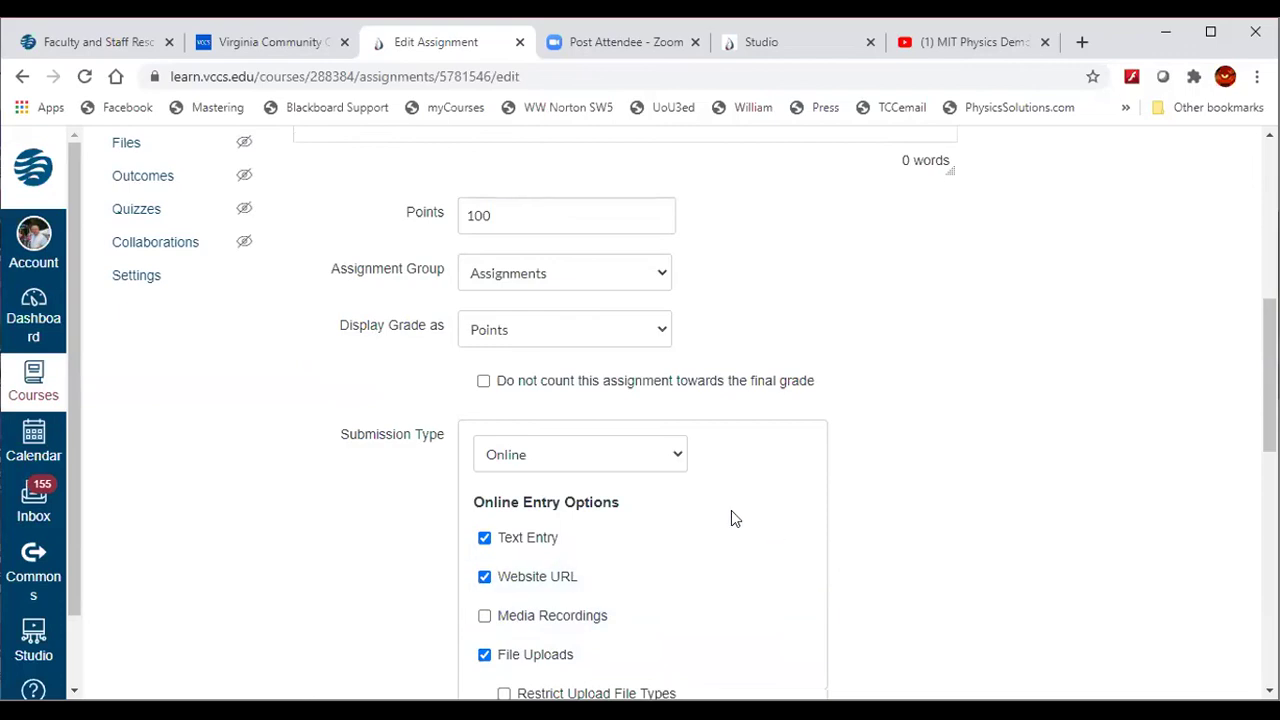
{"action": "scroll", "coordinate": [731, 510], "scroll_direction": "down", "scroll_amount": 3}
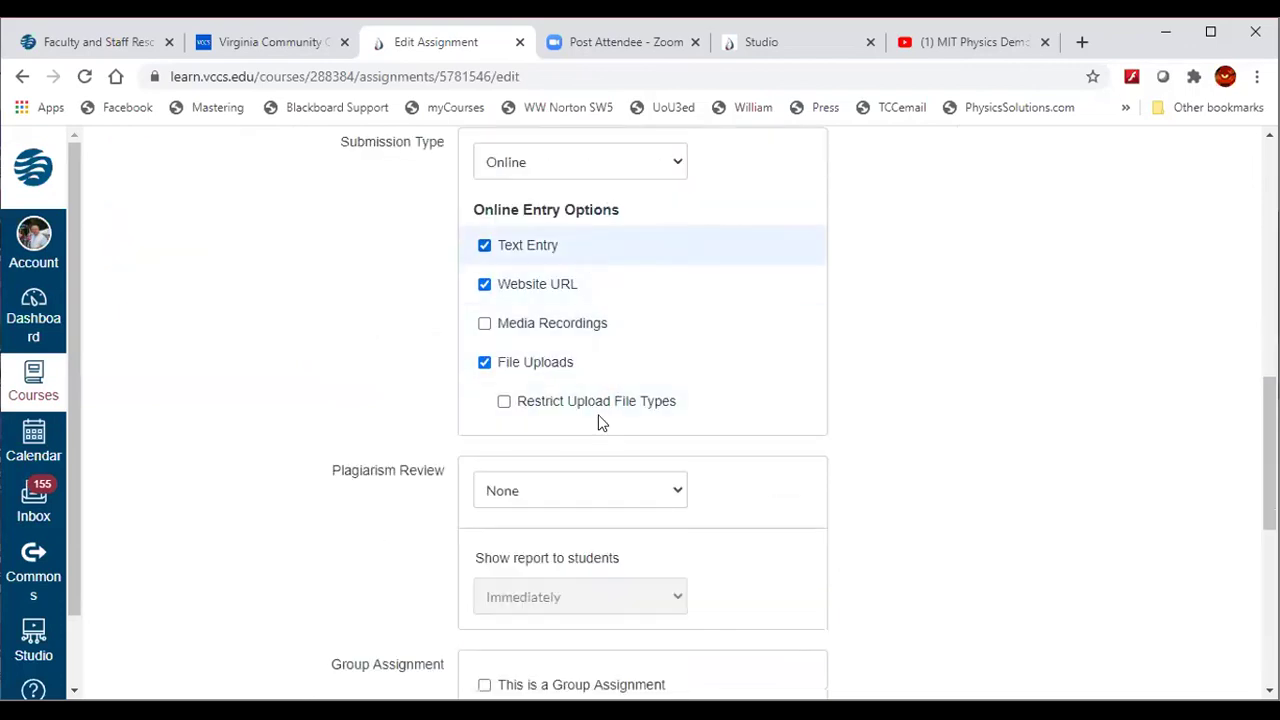
Enter the assignment description "I prefer PDFs but a DOCx will do or even JPGs" and save the assignment
{"action": "scroll", "coordinate": [596, 416], "scroll_direction": "up", "scroll_amount": 6}
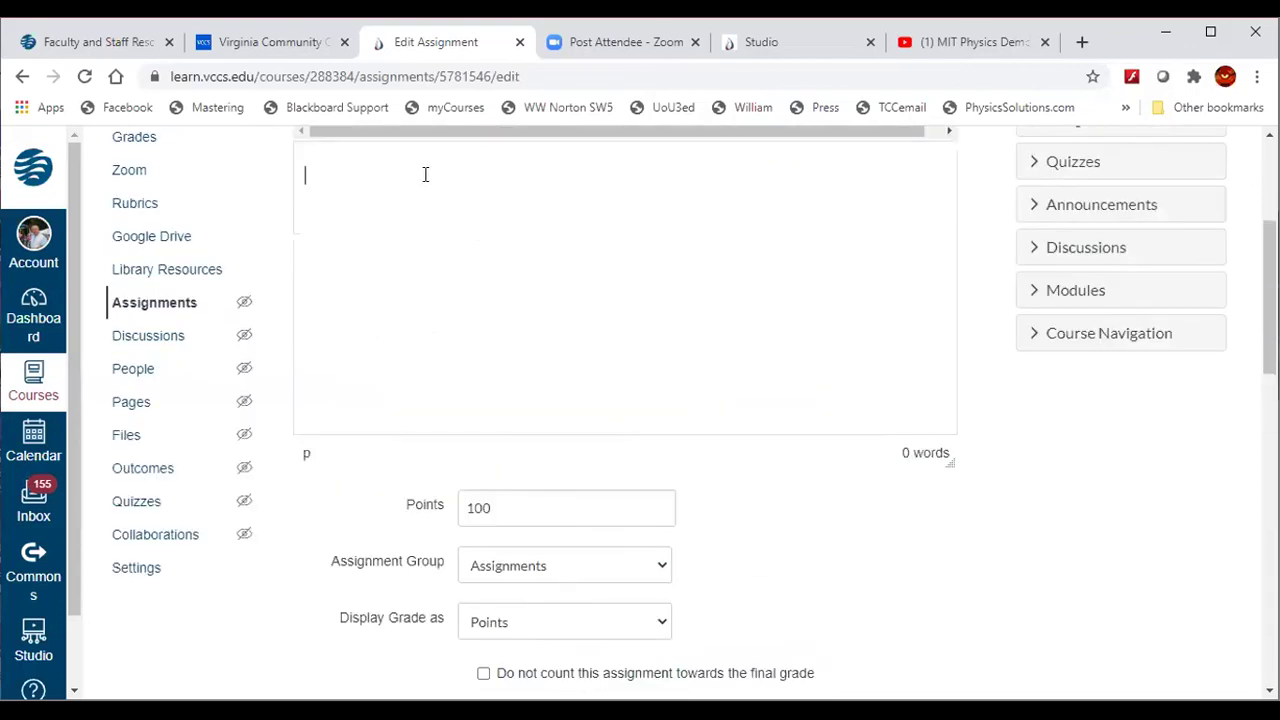
{"action": "type", "text": "I prefer PDFs but a C"}
{"action": "key", "text": "BackSpace"}
{"action": "type", "text": "Doc"}
{"action": "type", "text": "OC"}
{"action": "type", "text": "x "}
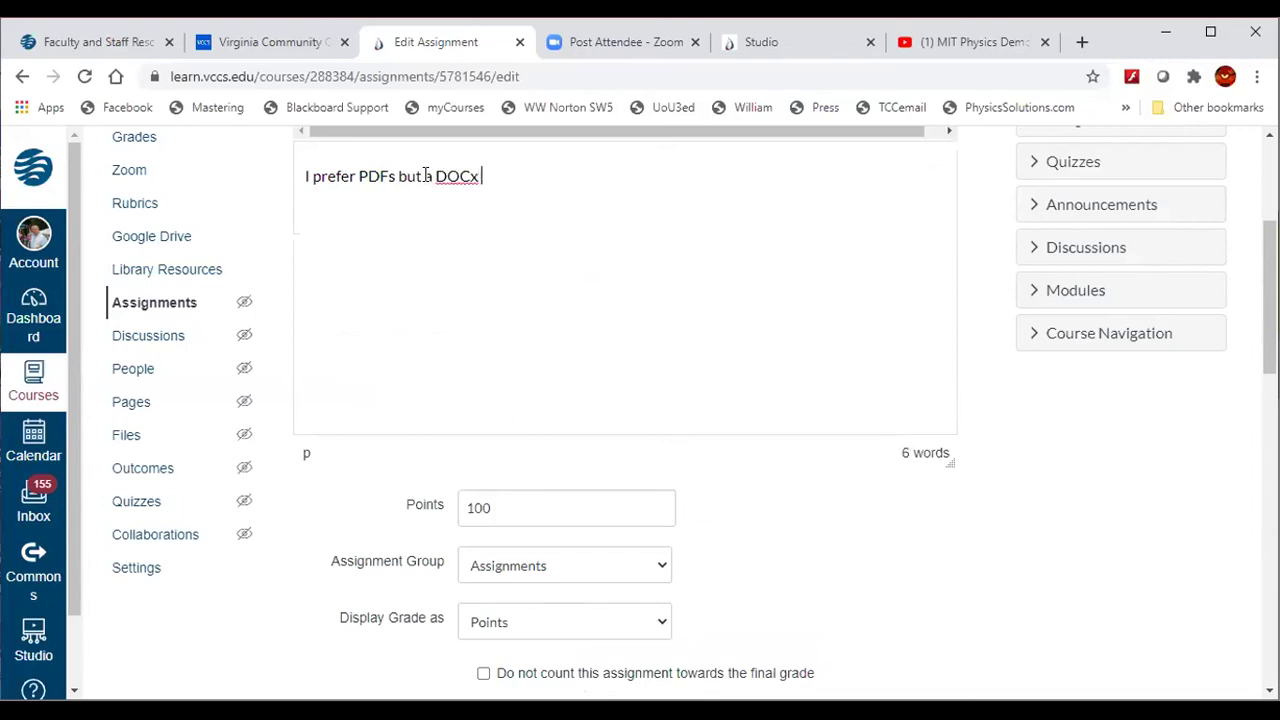
{"action": "type", "text": "will do or even JPGs"}
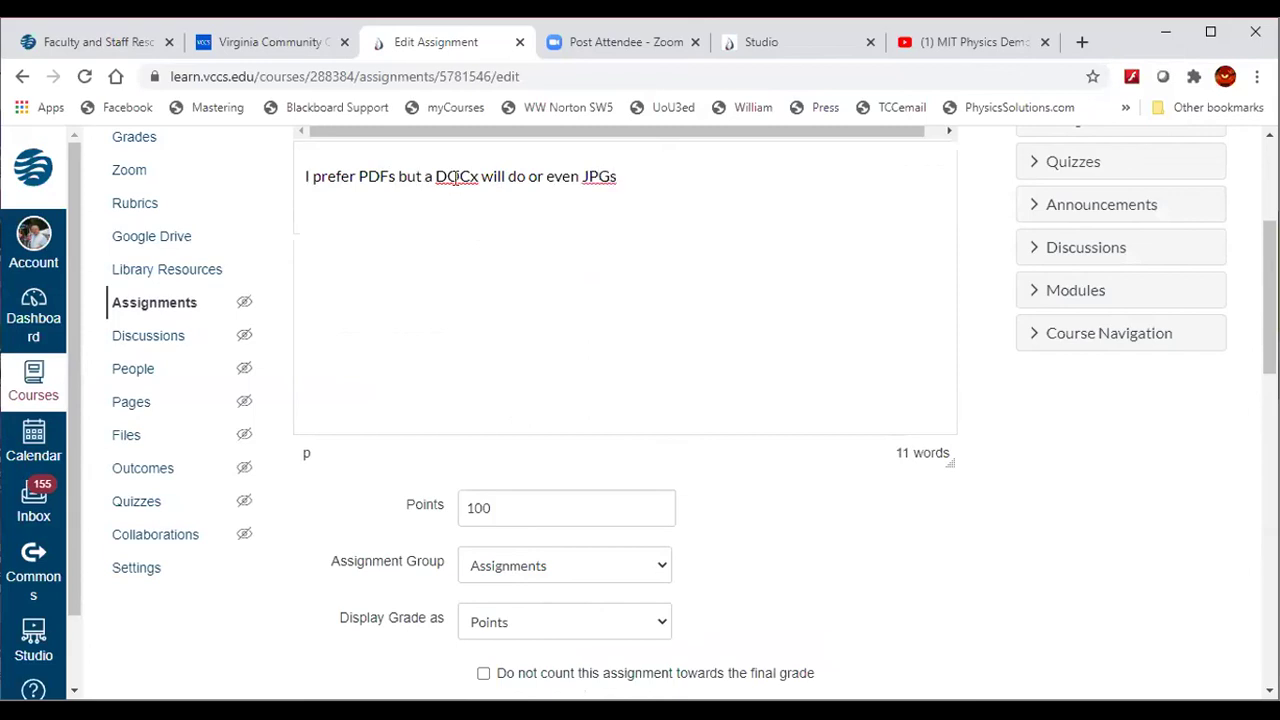
{"action": "scroll", "coordinate": [830, 219], "scroll_direction": "down", "scroll_amount": 10}
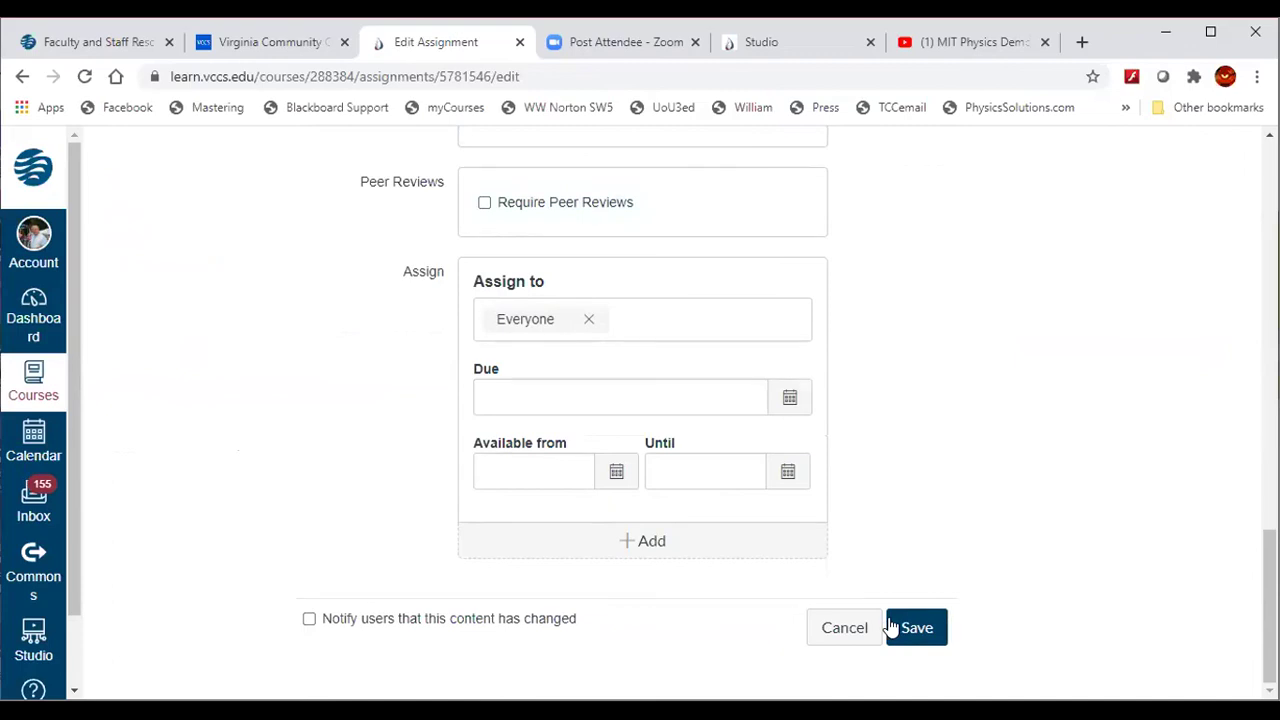
{"action": "left_click", "coordinate": [890, 627]}
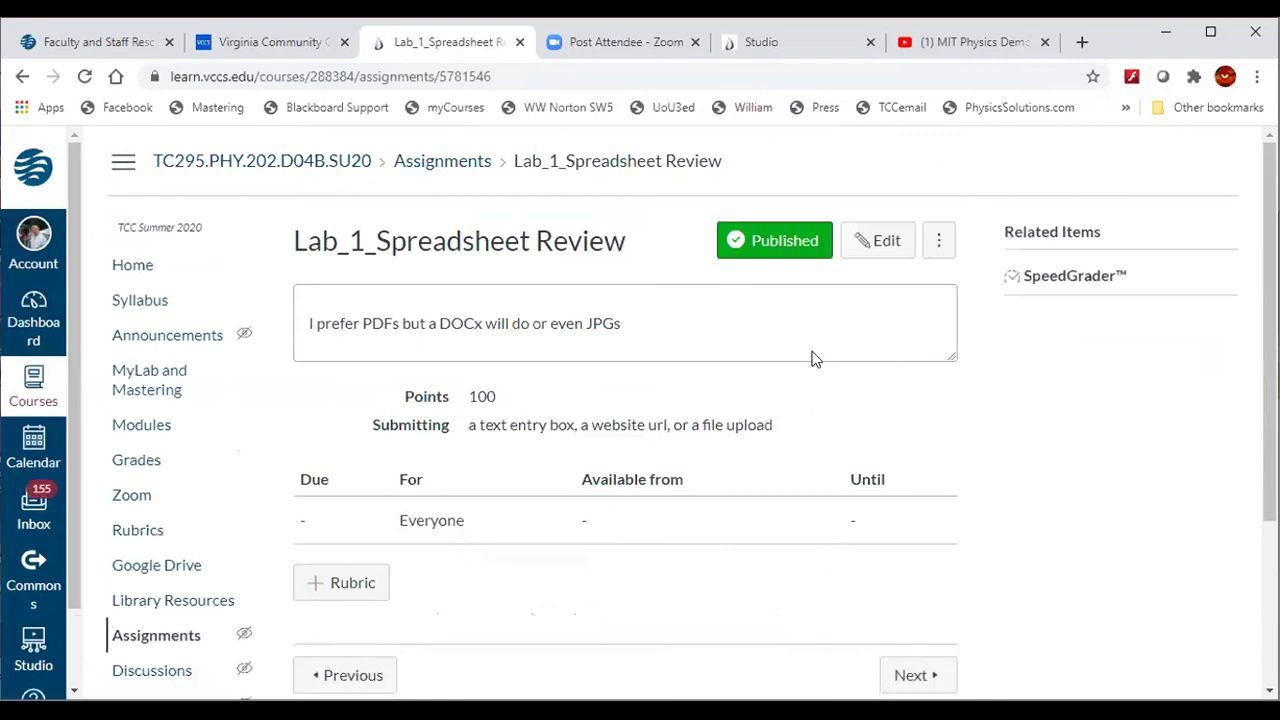
Return to the course modules list and check the Lab_1_Spreadsheet Review entry in the Week1 module
{"action": "left_click", "coordinate": [437, 168]}
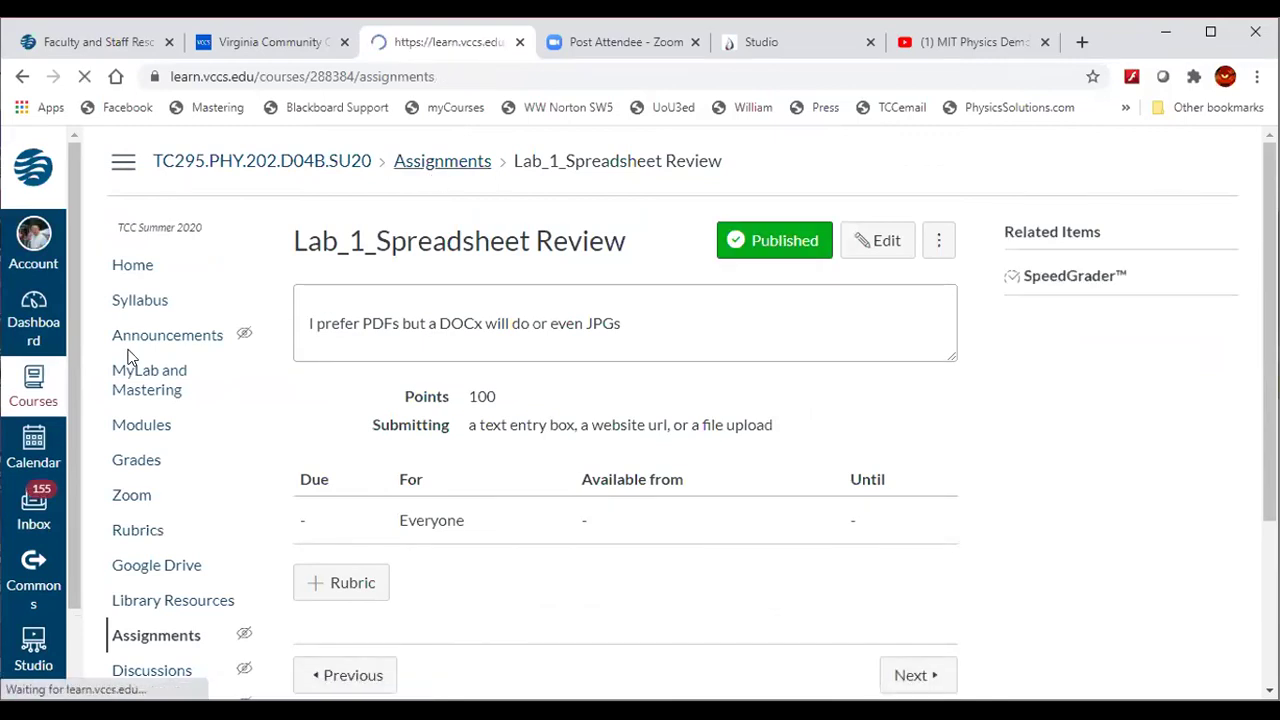
{"action": "left_click", "coordinate": [140, 432]}
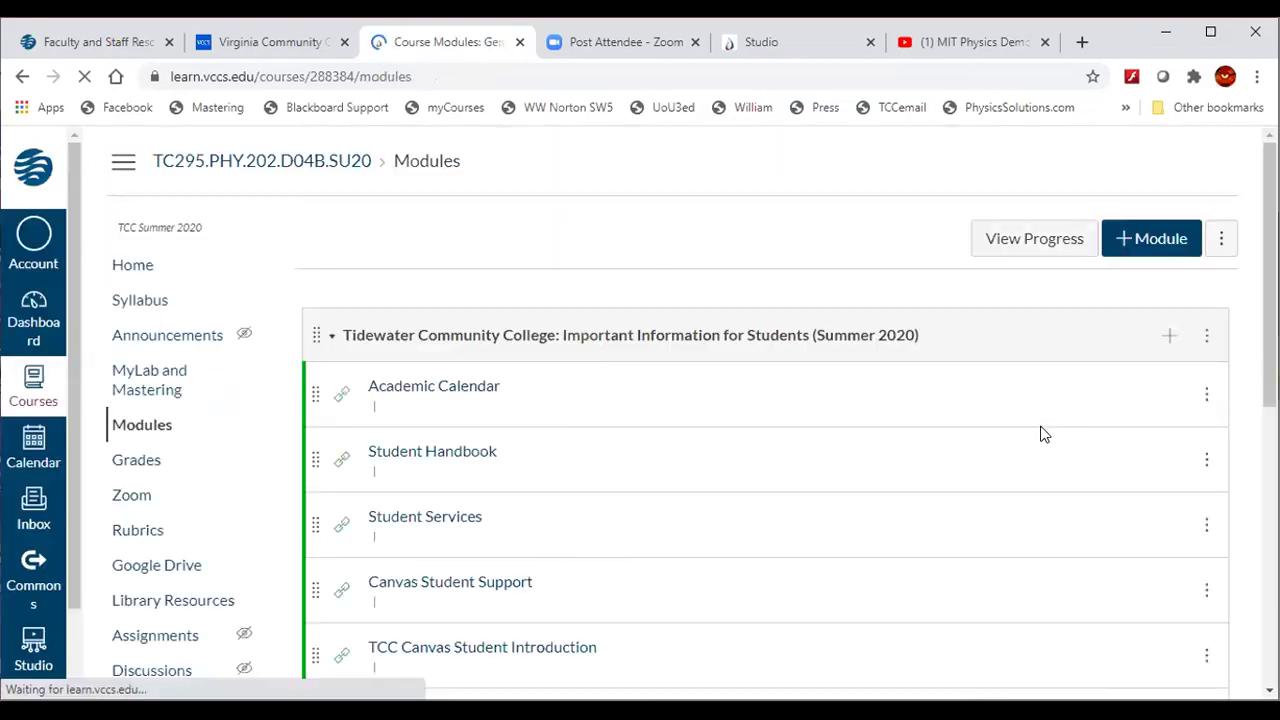
{"action": "scroll", "coordinate": [1040, 433], "scroll_direction": "down", "scroll_amount": 12}
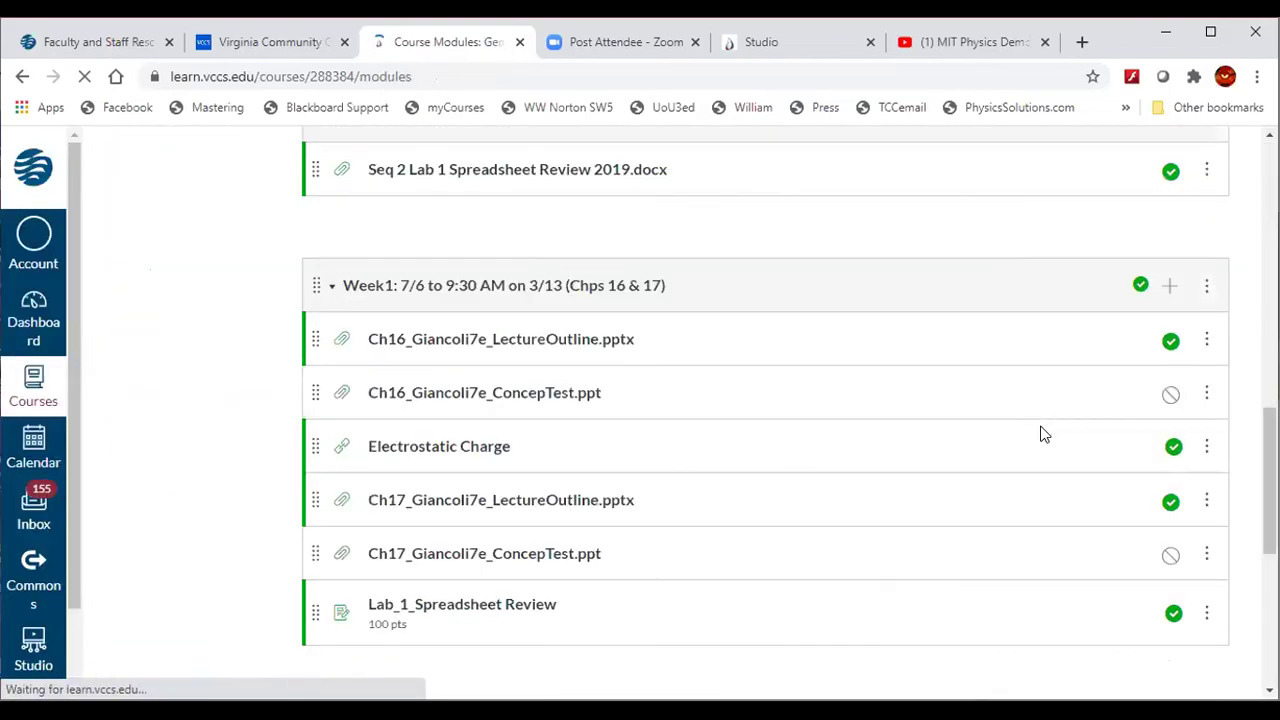
{"action": "scroll", "coordinate": [1040, 433], "scroll_direction": "down", "scroll_amount": 4}
{"action": "scroll", "coordinate": [516, 272], "scroll_direction": "up", "scroll_amount": 1}
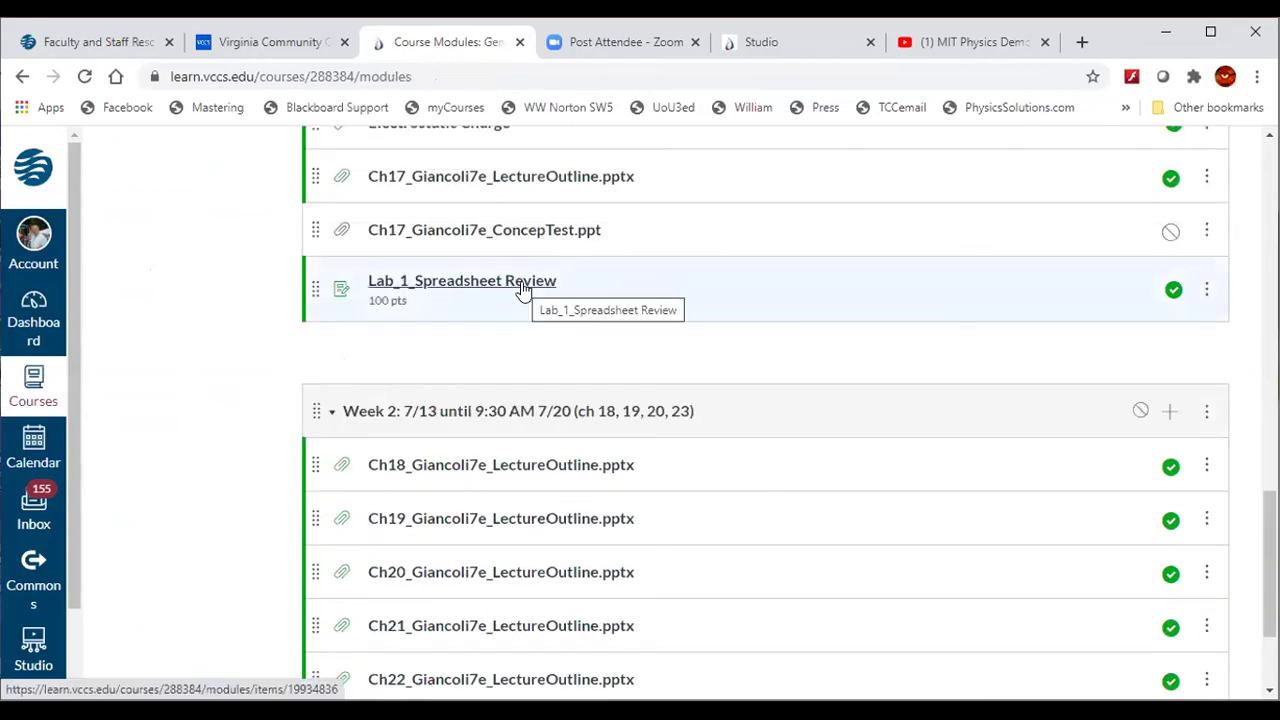
Change the permissions of Ch16_Giancoli7e_ConcepTest.ppt in the Week1 module to Publish
{"action": "scroll", "coordinate": [917, 320], "scroll_direction": "up", "scroll_amount": 2}
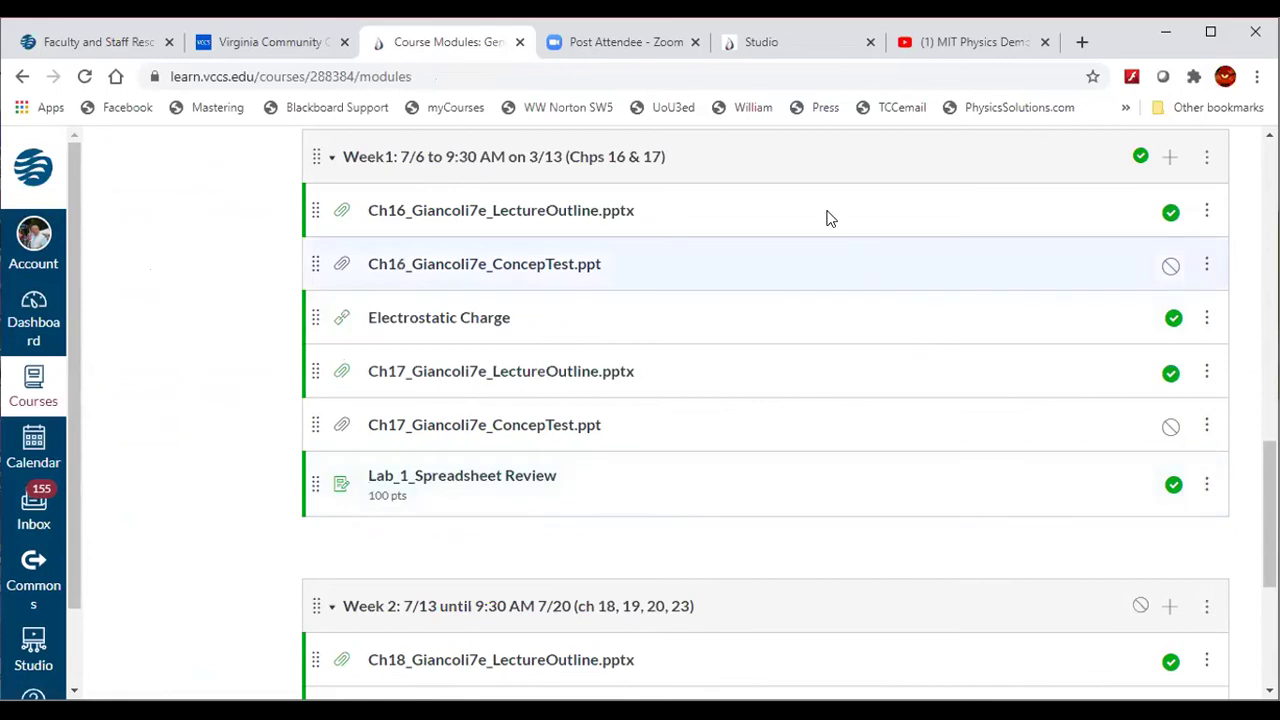
{"action": "left_click", "coordinate": [1172, 265]}
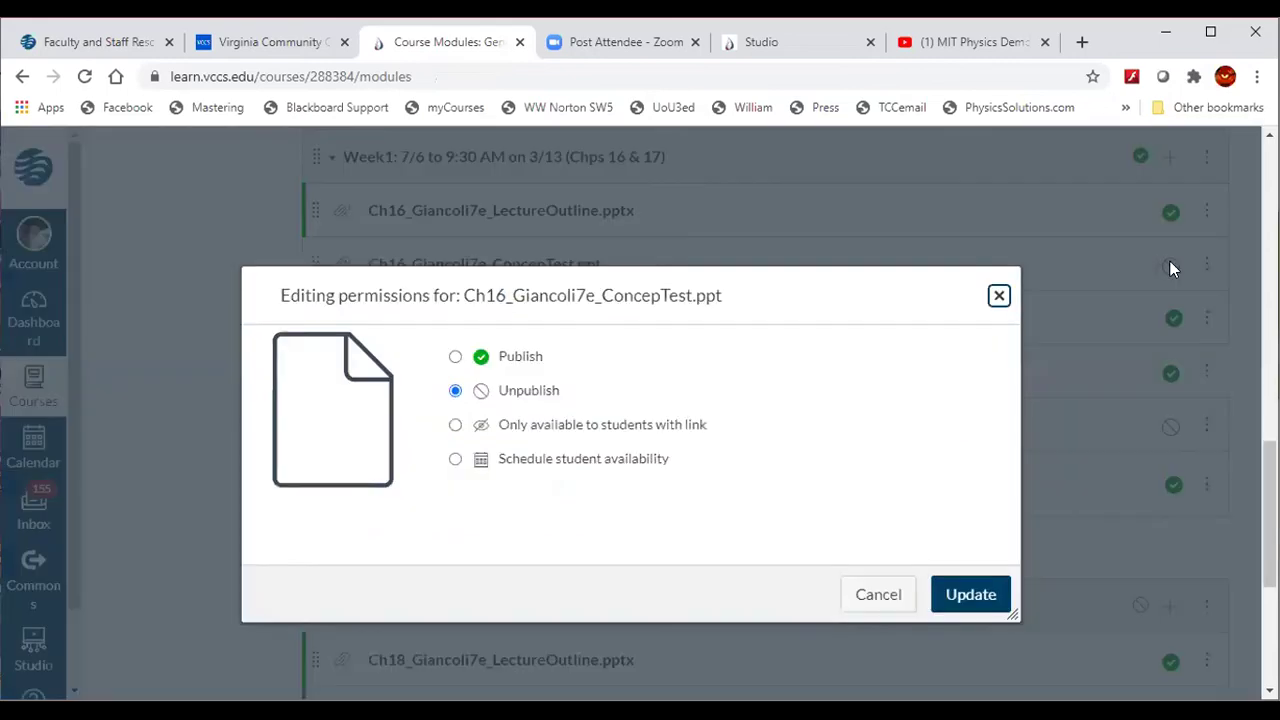
{"action": "left_click", "coordinate": [455, 359]}
{"action": "left_click", "coordinate": [971, 595]}
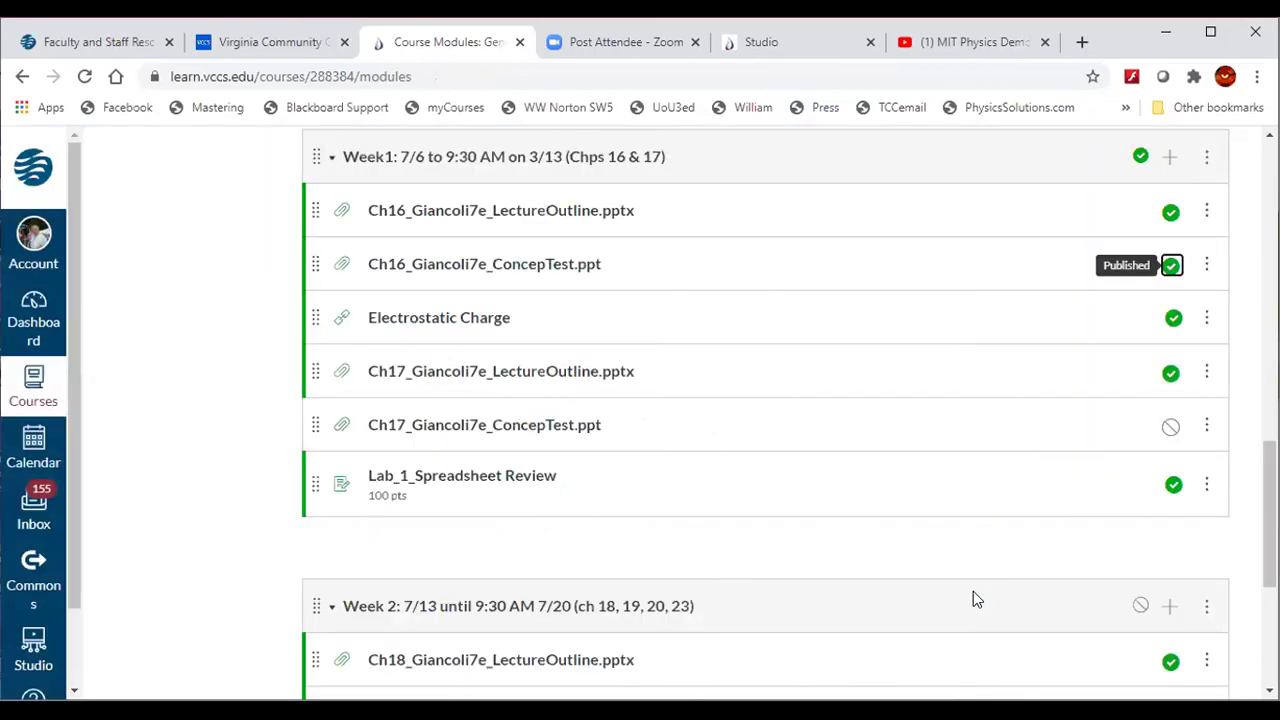